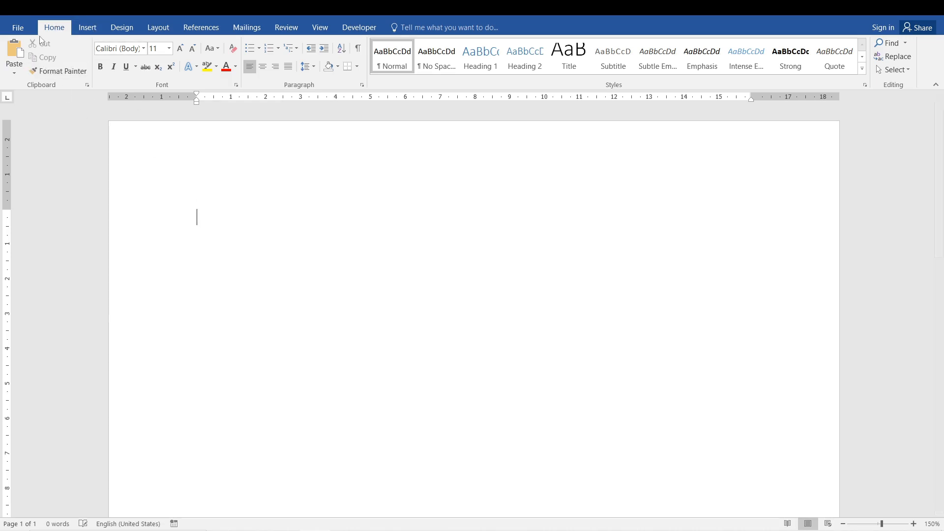
Look through the ribbon's Insert, Design, Layout, References and Mailings commands to see how they are grouped
left_click(96, 33)
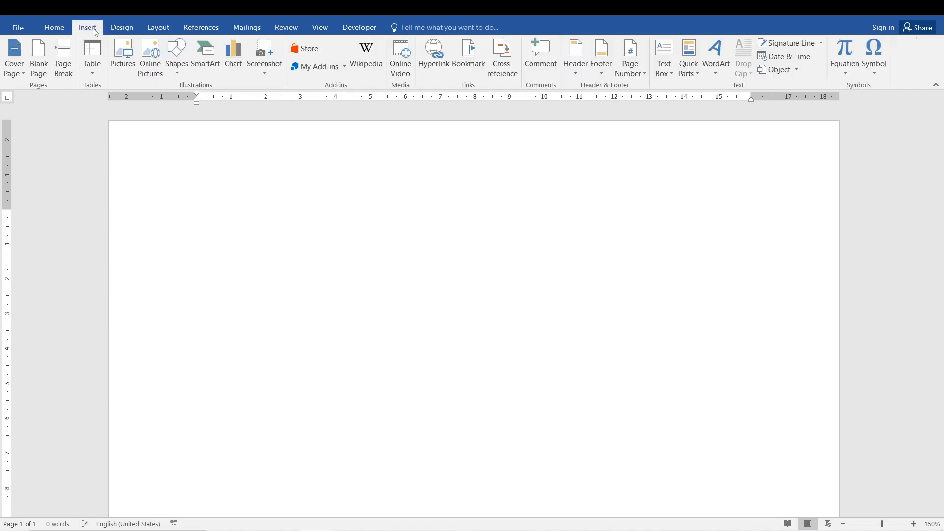
left_click(129, 31)
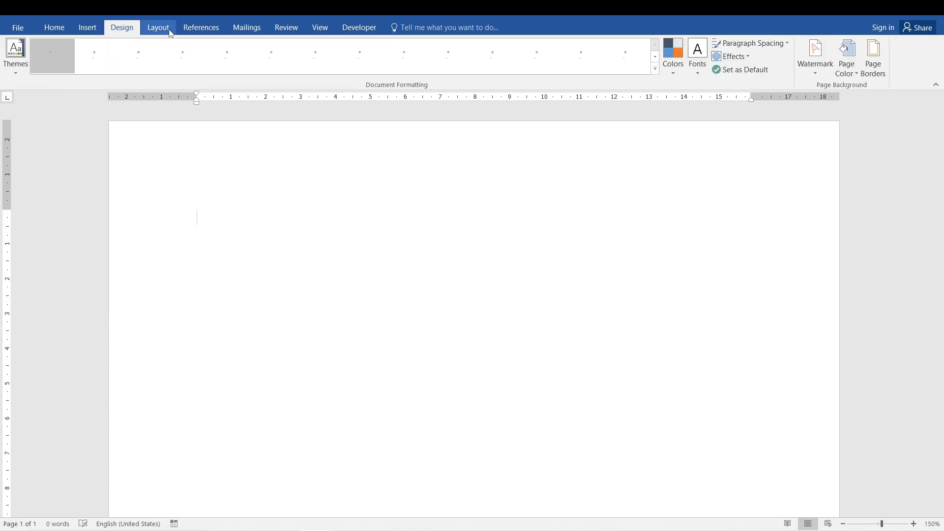
left_click(168, 31)
left_click(202, 31)
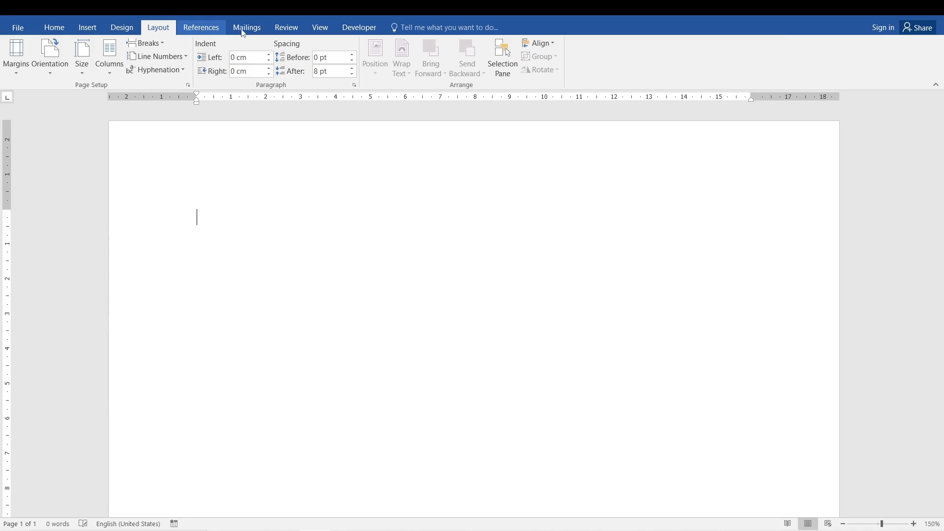
left_click(243, 31)
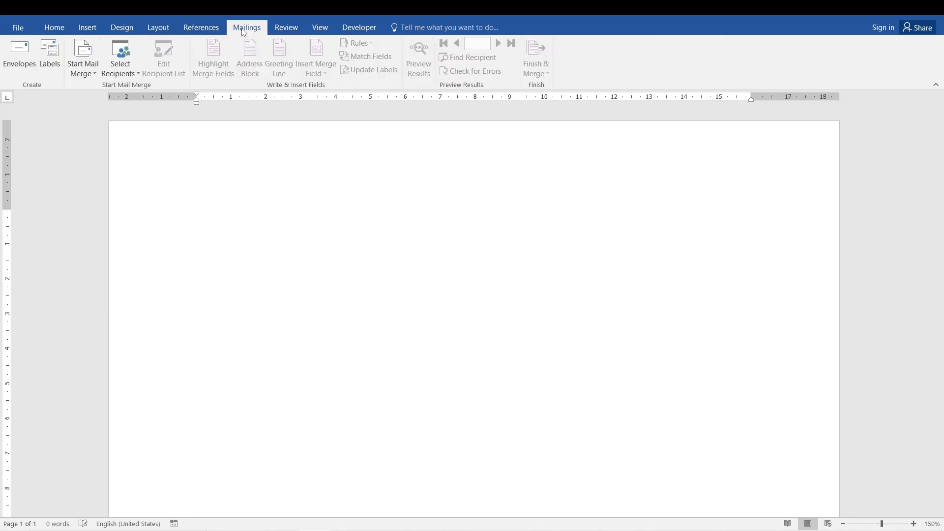
left_click(57, 30)
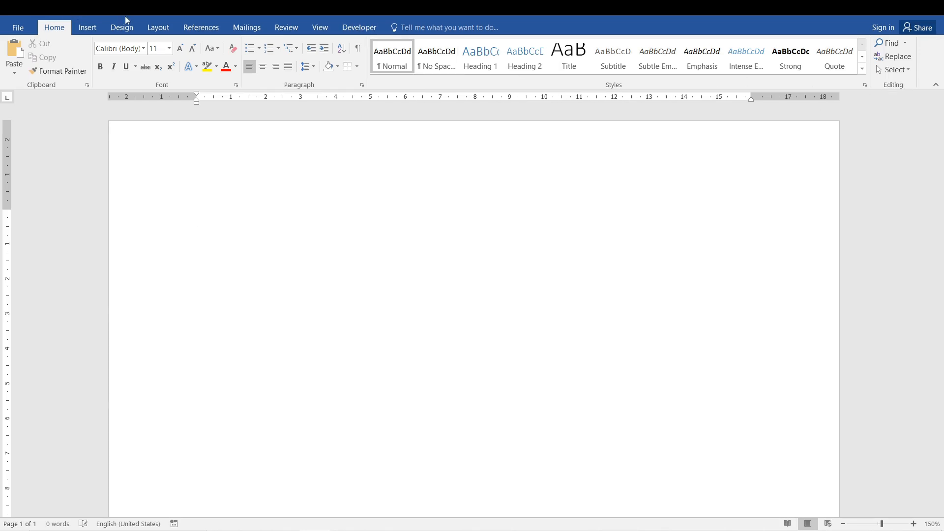
left_click(82, 32)
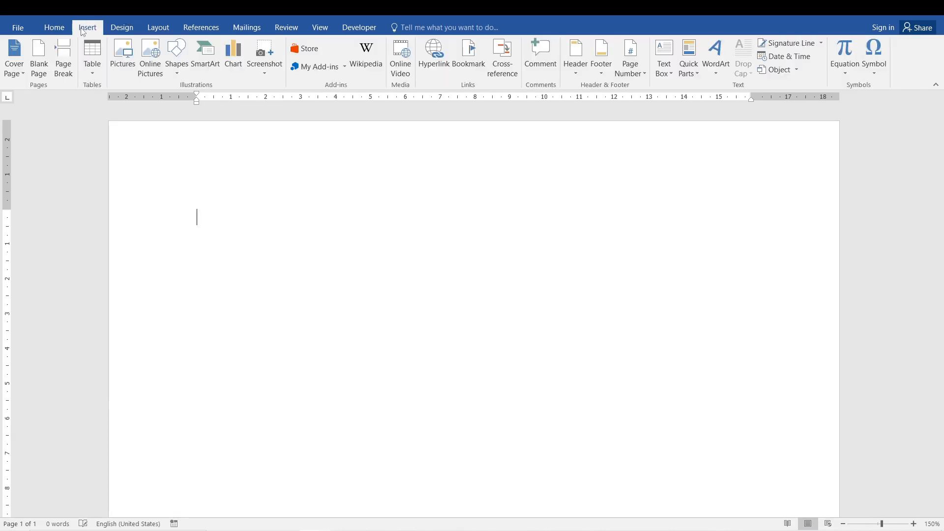
left_click(130, 31)
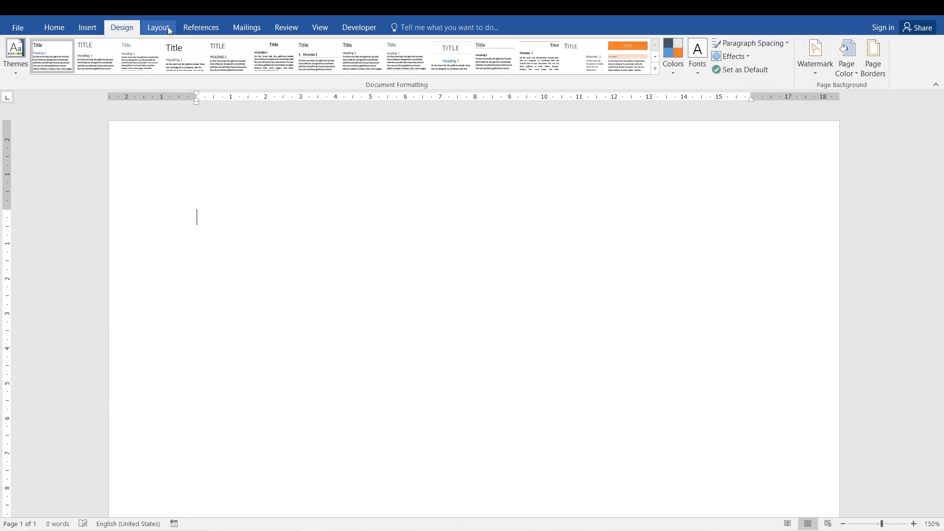
left_click(161, 29)
left_click(203, 29)
left_click(251, 30)
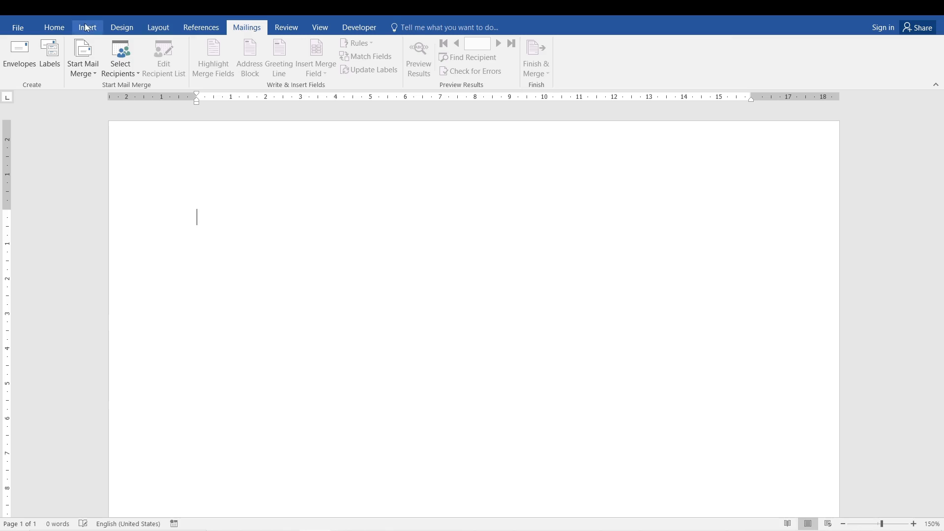
left_click(47, 27)
left_click(122, 28)
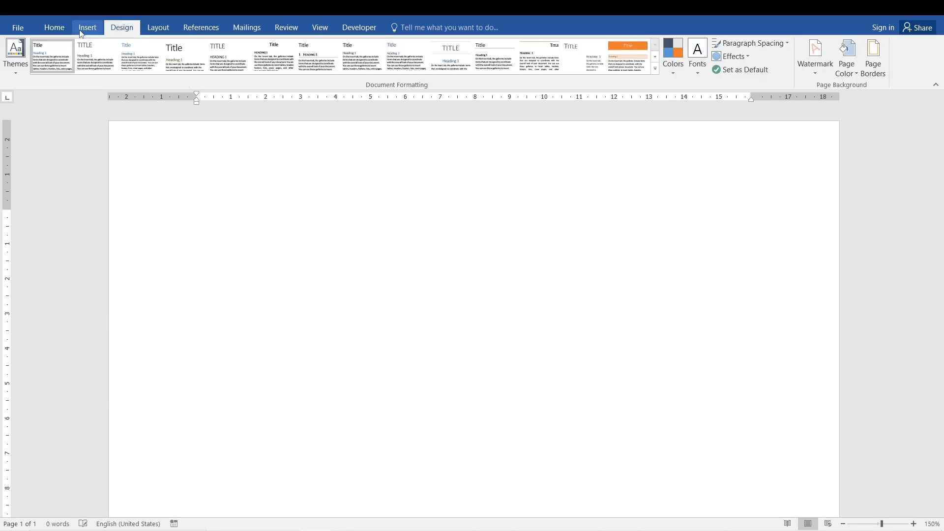
left_click(98, 33)
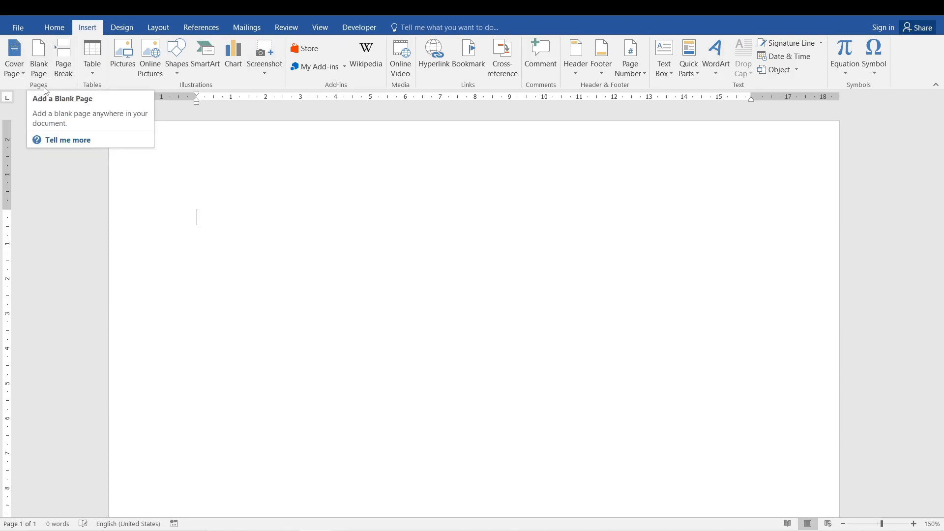
Look at the table insertion options and the picture insertion dialog without inserting anything
left_click(93, 74)
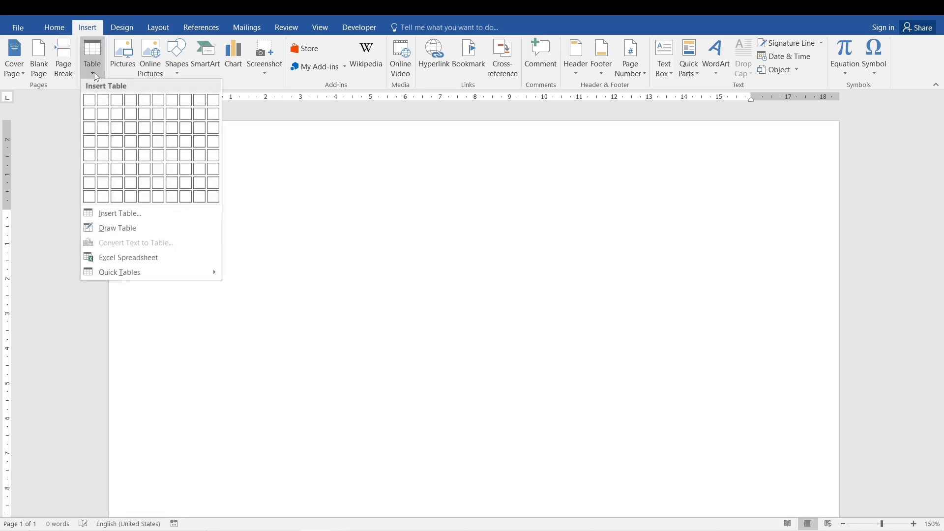
left_click(127, 79)
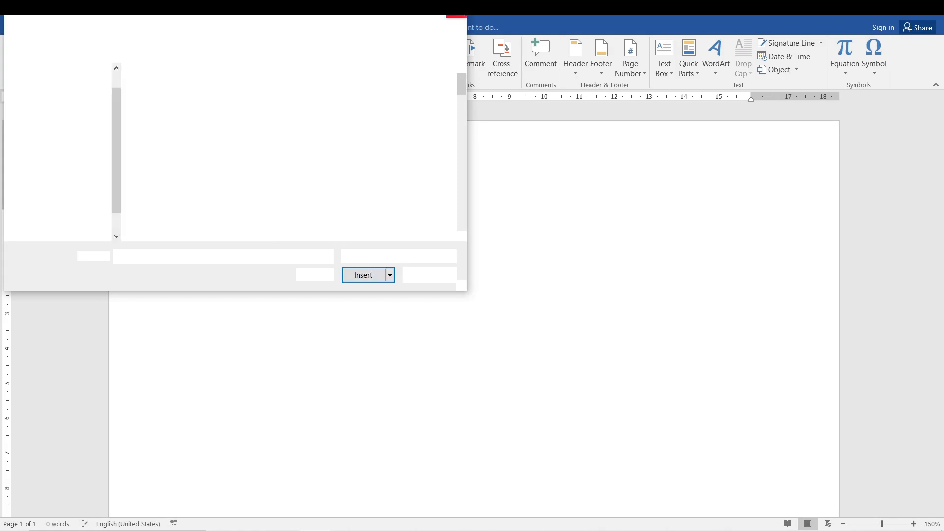
left_click(456, 11)
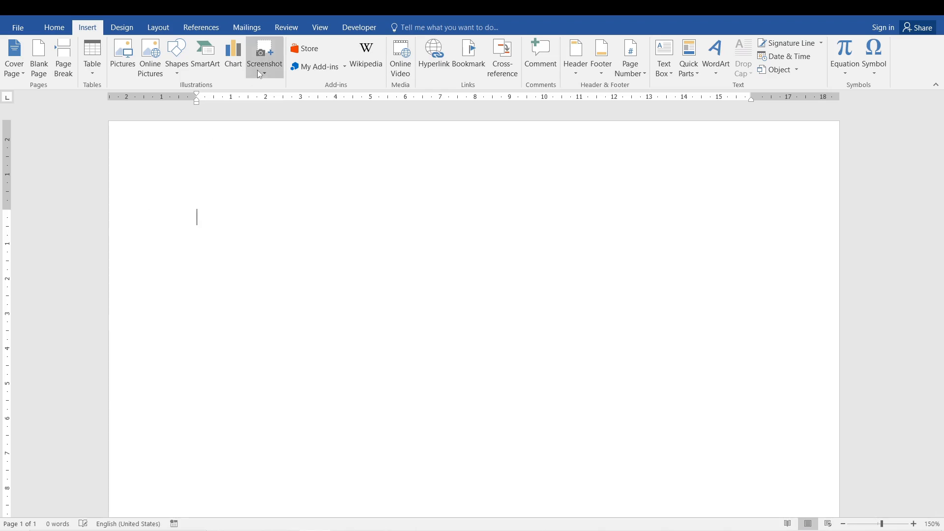
Collapse the ribbon so only the tab names show, and restore it to full display
left_click(55, 28)
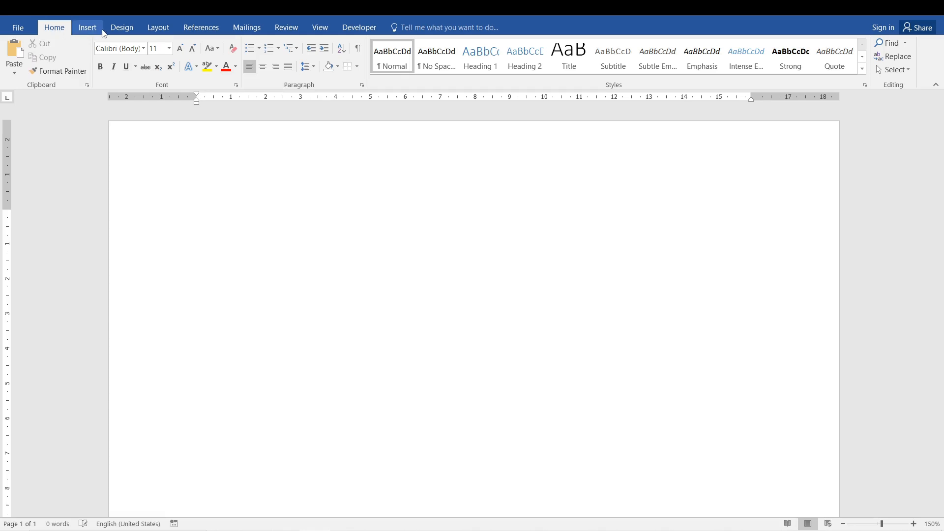
double_click(54, 28)
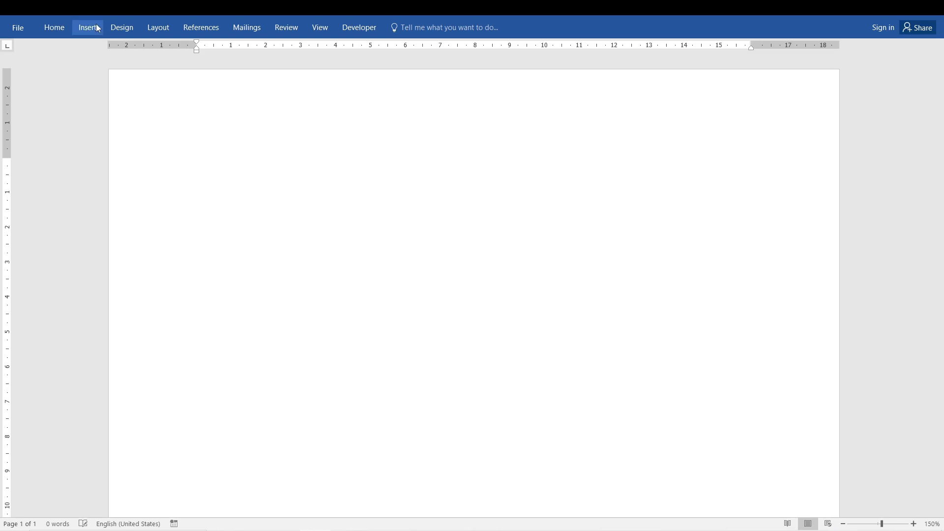
double_click(54, 28)
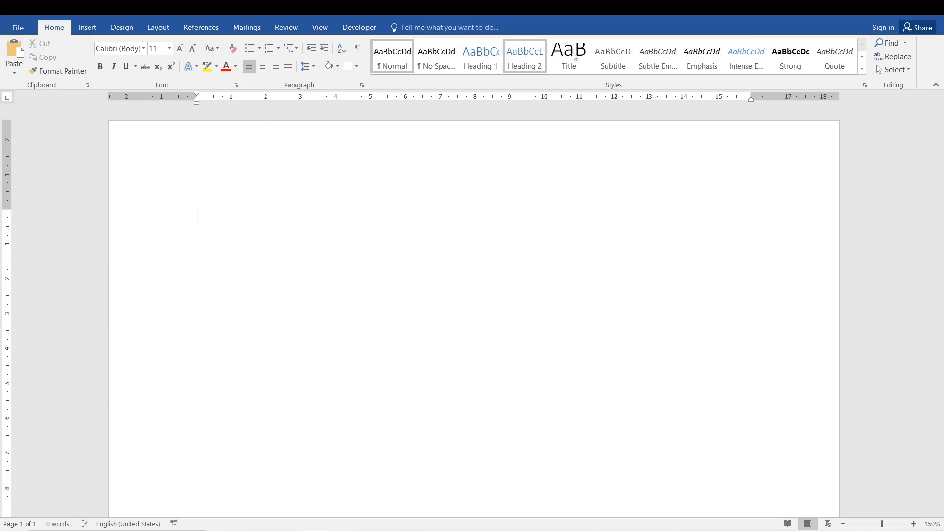
Collapse the ribbon again, show the Home commands temporarily over the page, and bring back the permanent ribbon
left_click(935, 85)
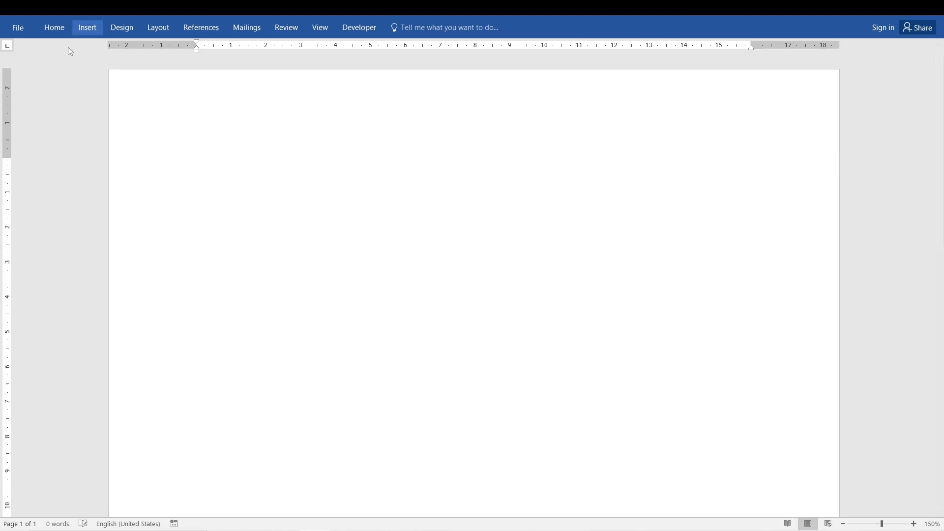
left_click(53, 29)
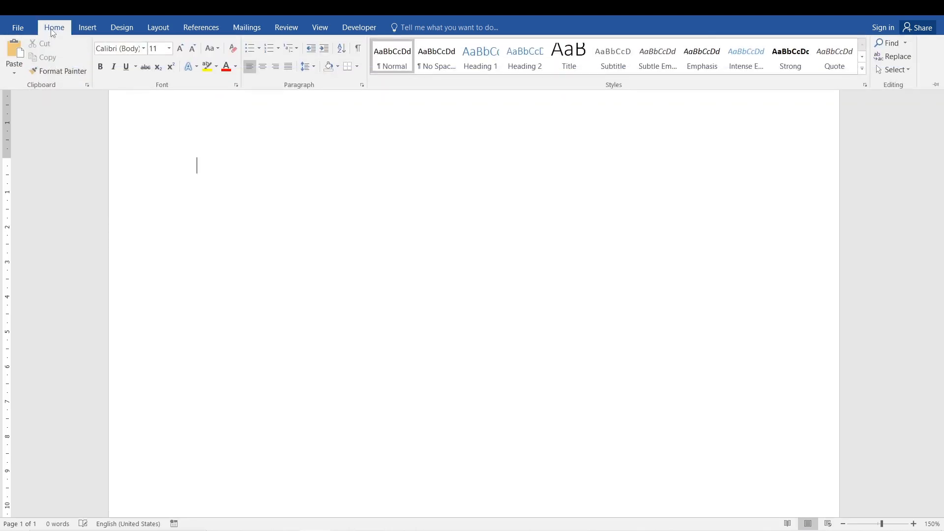
left_click(215, 179)
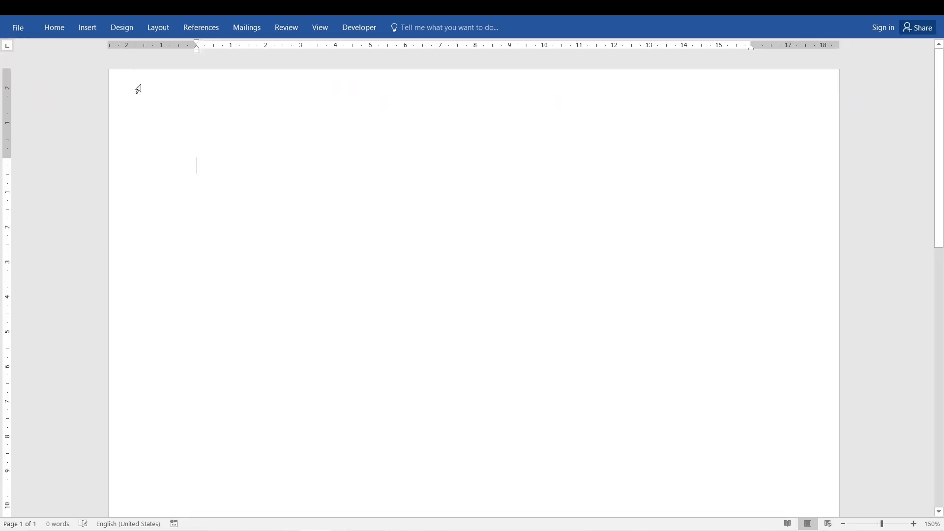
double_click(53, 28)
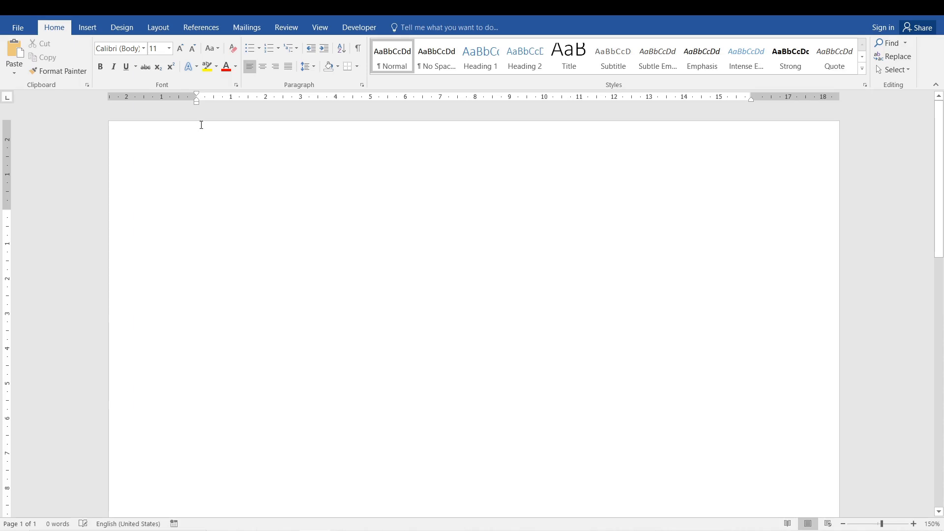
Examine the ribbon's command sets from Insert and Design through References, Mailings, Review, View and Developer
left_click(88, 28)
left_click(130, 29)
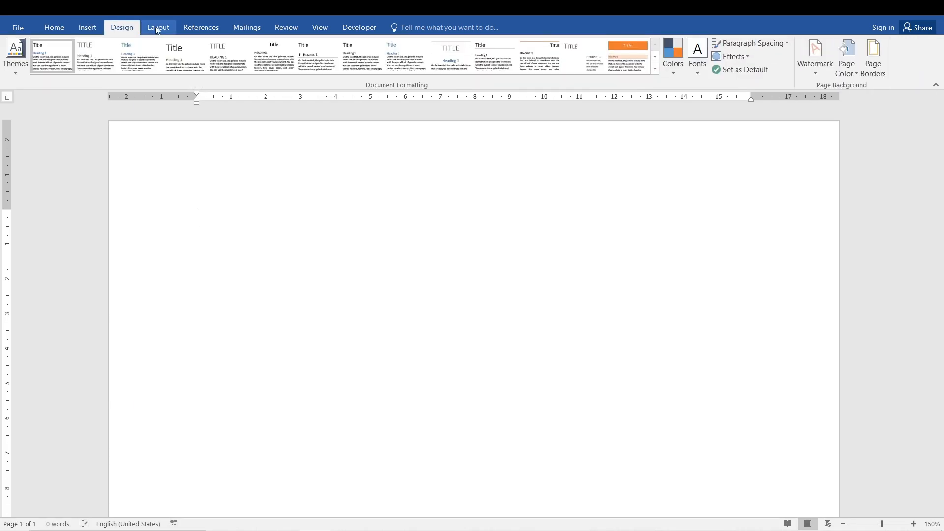
left_click(201, 27)
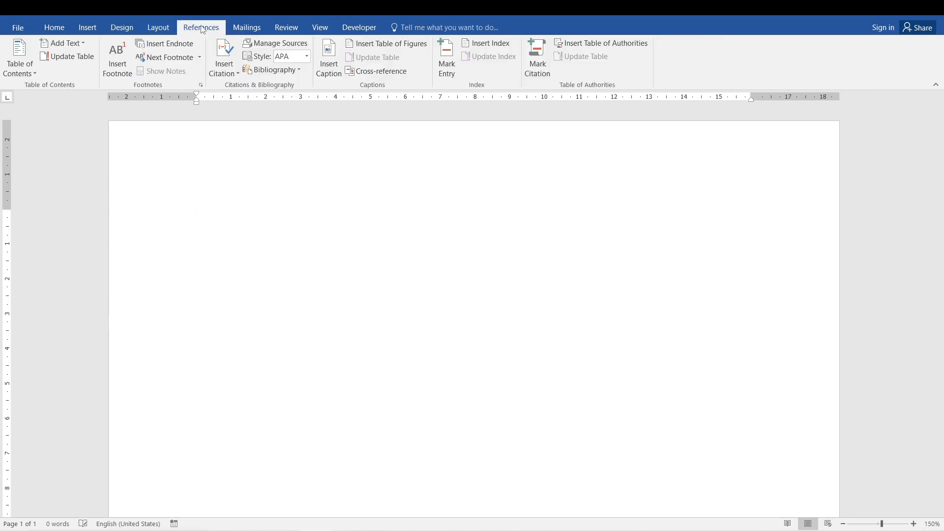
left_click(246, 29)
left_click(281, 28)
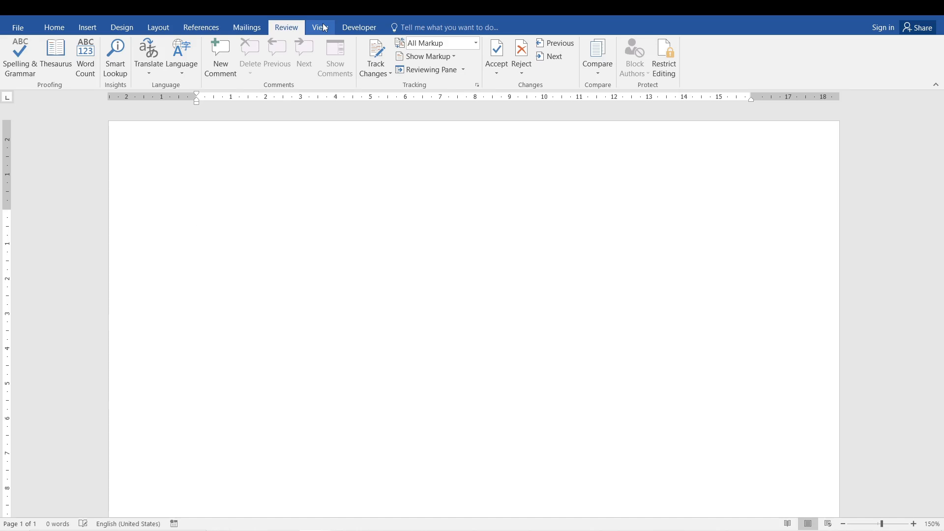
left_click(325, 30)
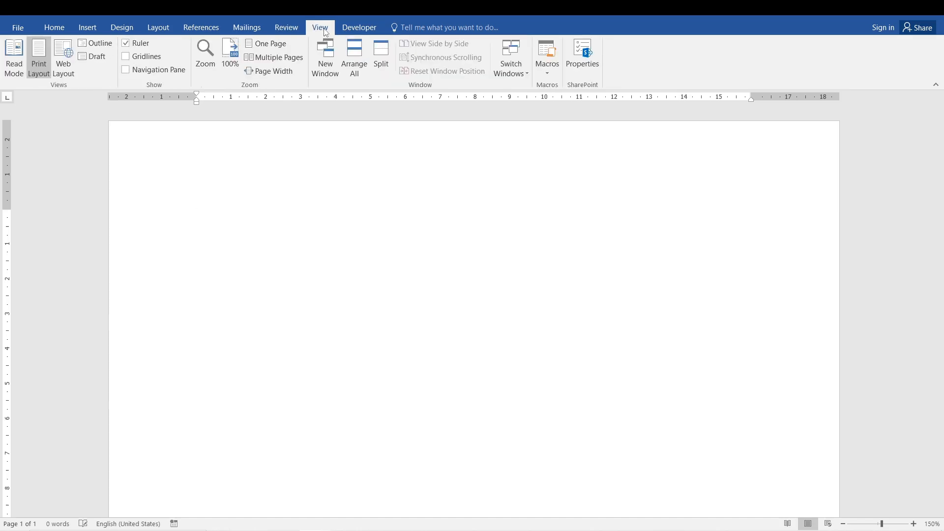
left_click(378, 31)
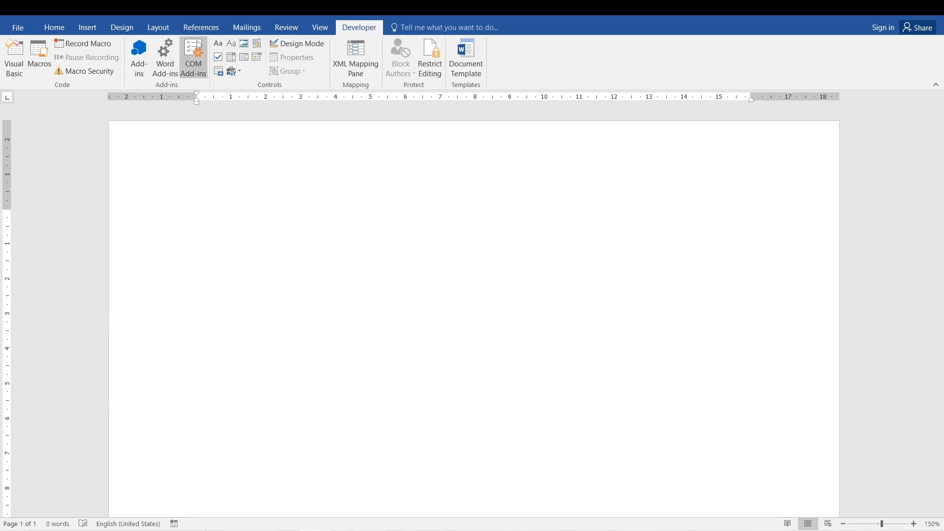
In the ribbon customization options, move the Developer tab below Add-ins and collapse its list of groups
left_click(18, 28)
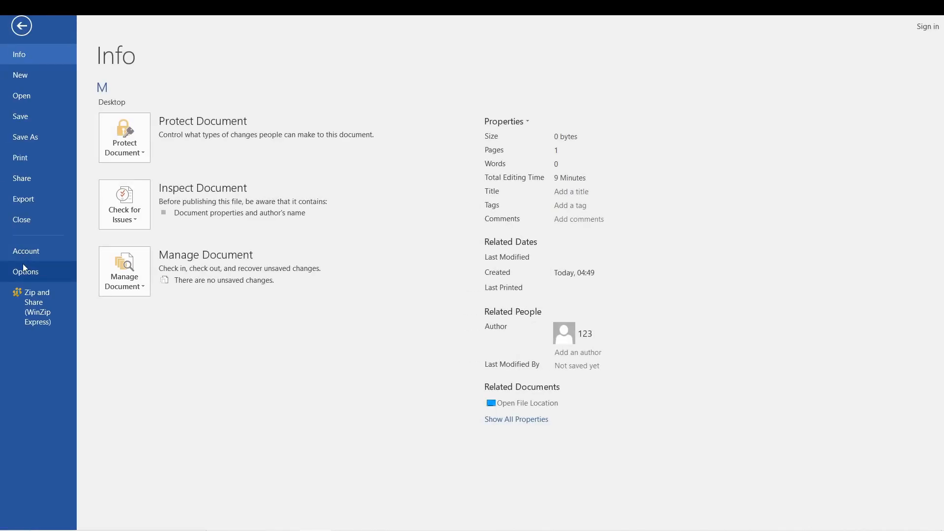
left_click(24, 268)
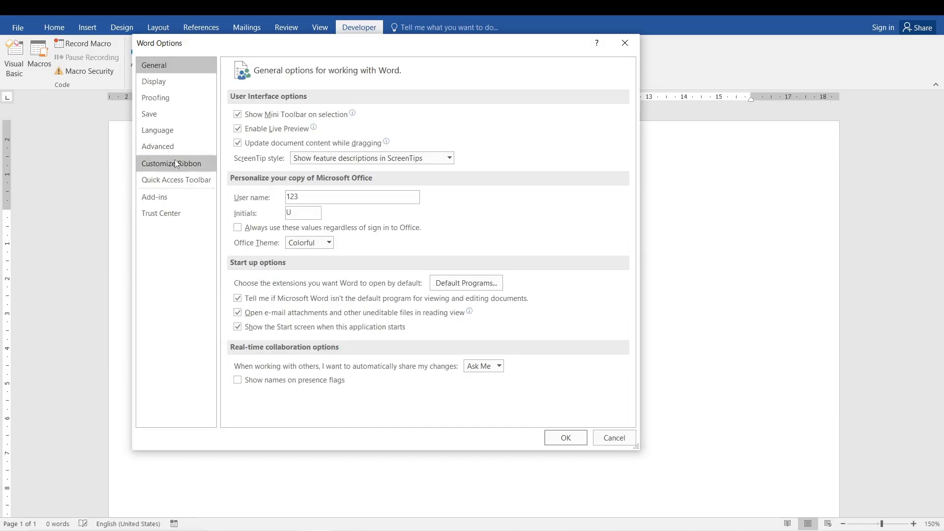
left_click(175, 163)
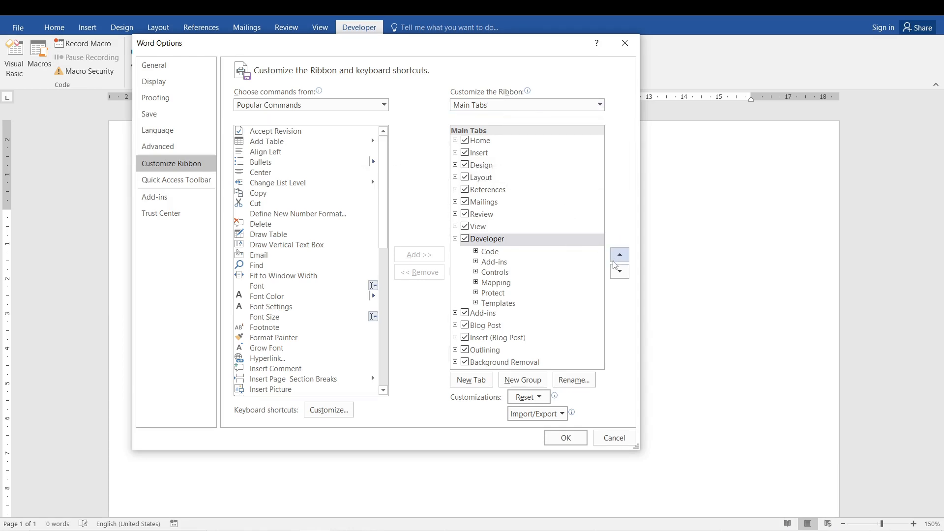
left_click(467, 241)
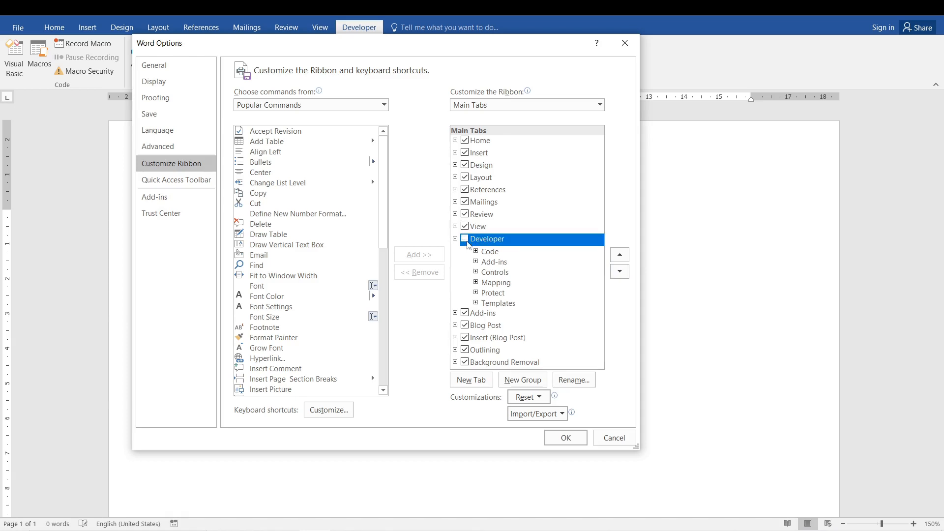
left_click(620, 272)
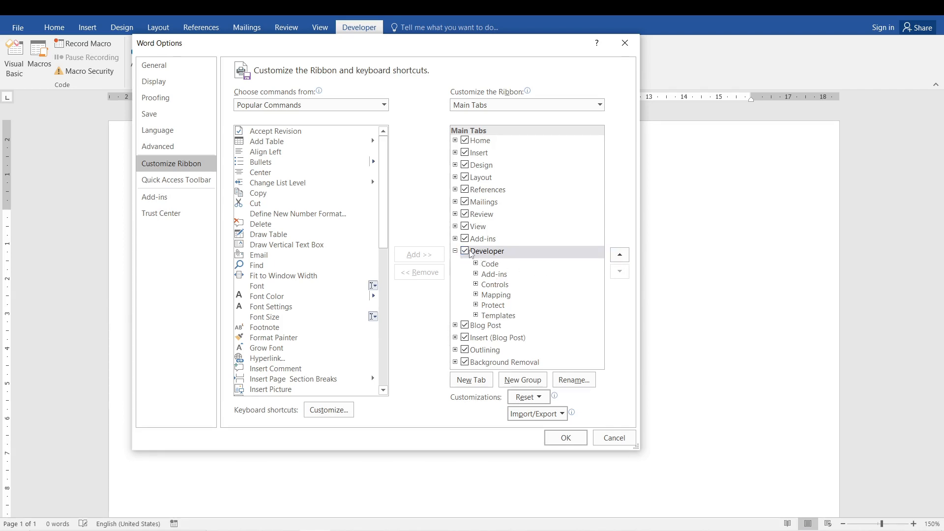
left_click(455, 251)
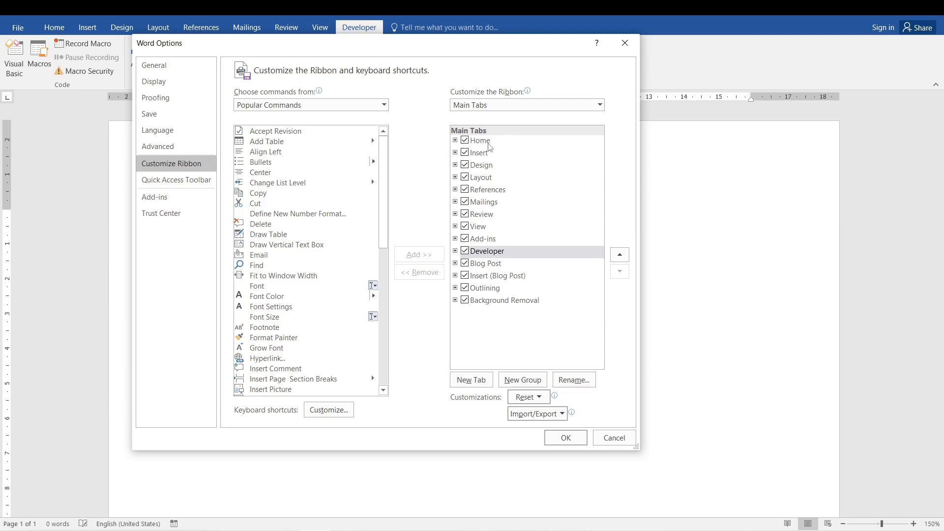
Add a new custom tab to the ribbon directly after Developer
left_click(506, 252)
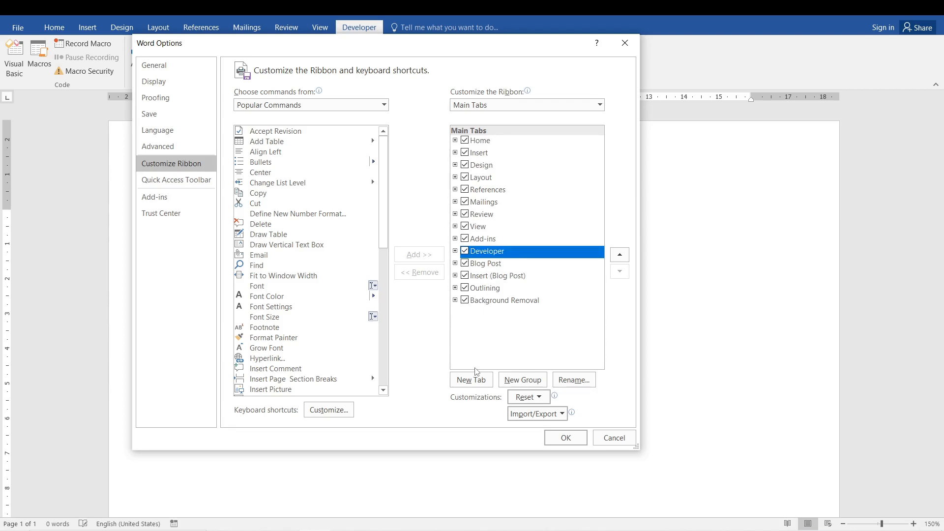
left_click(470, 386)
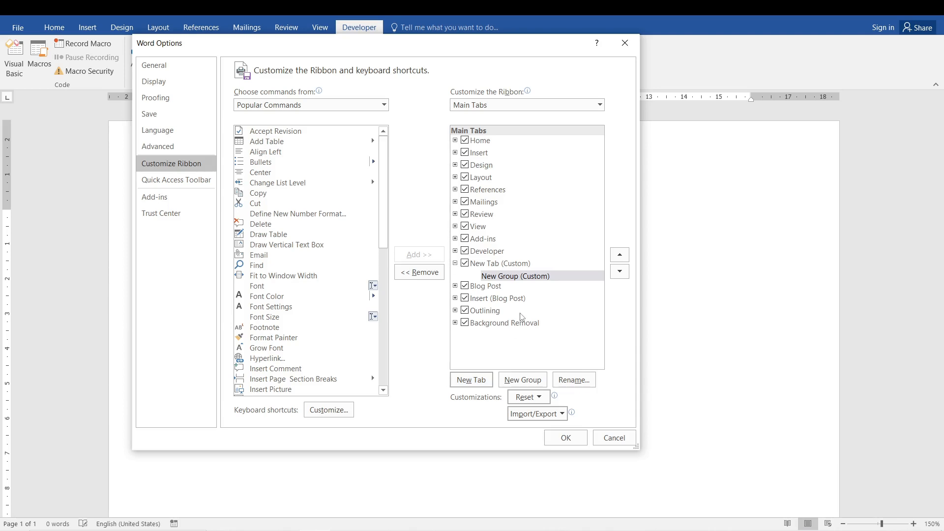
Rename the new custom tab after Developer as "Prototype Tab"
left_click(491, 265)
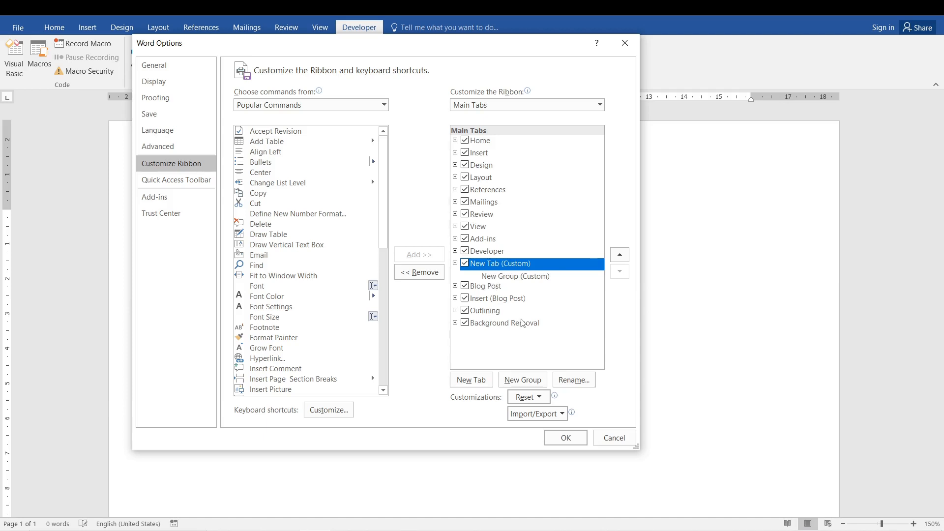
left_click(574, 379)
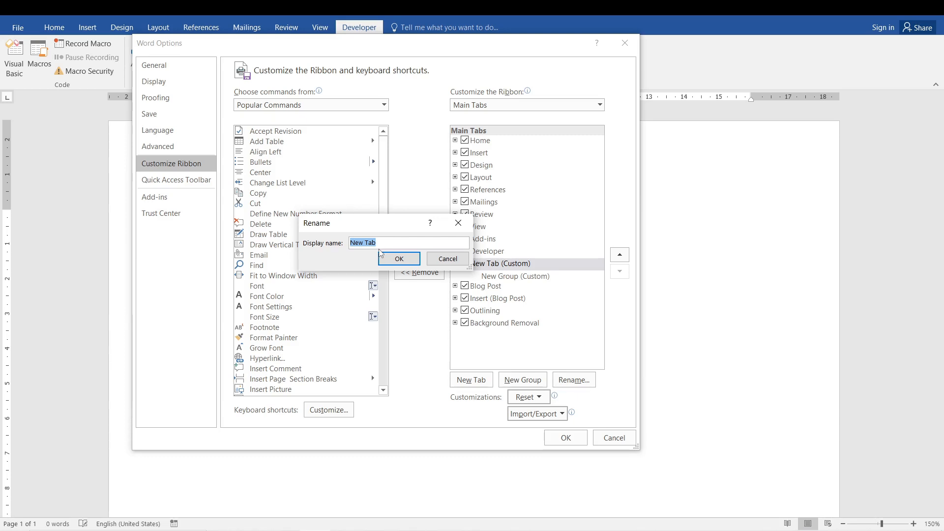
double_click(363, 242)
type("Prototype")
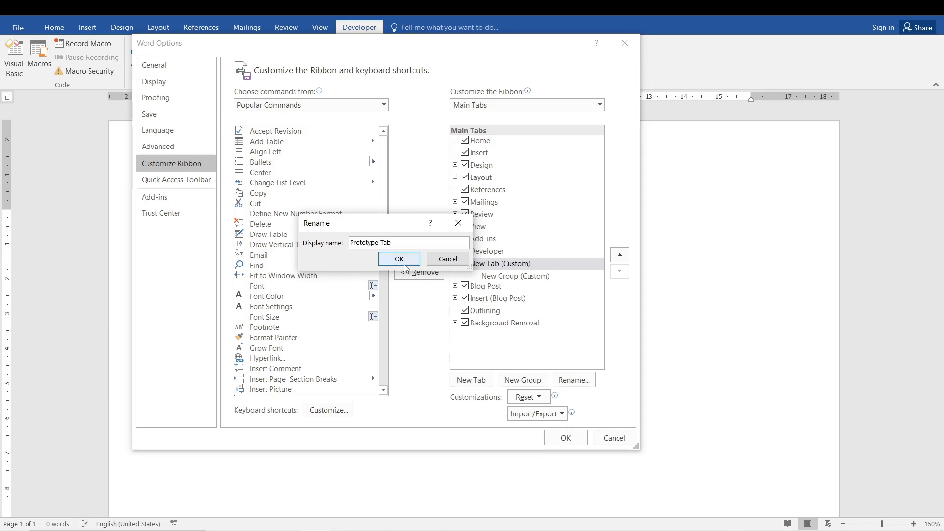
left_click(399, 259)
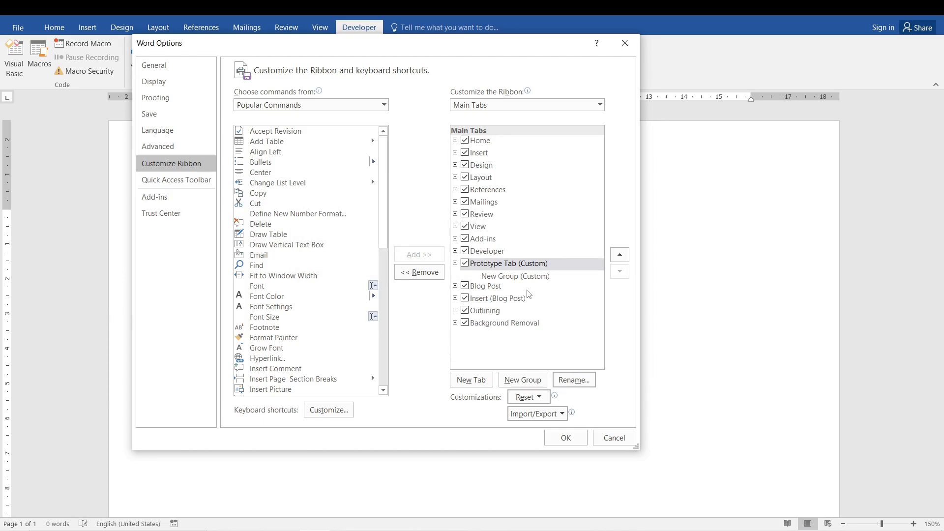
Add the popular commands Font Color and Font Size to the custom group under Prototype Tab
left_click(505, 277)
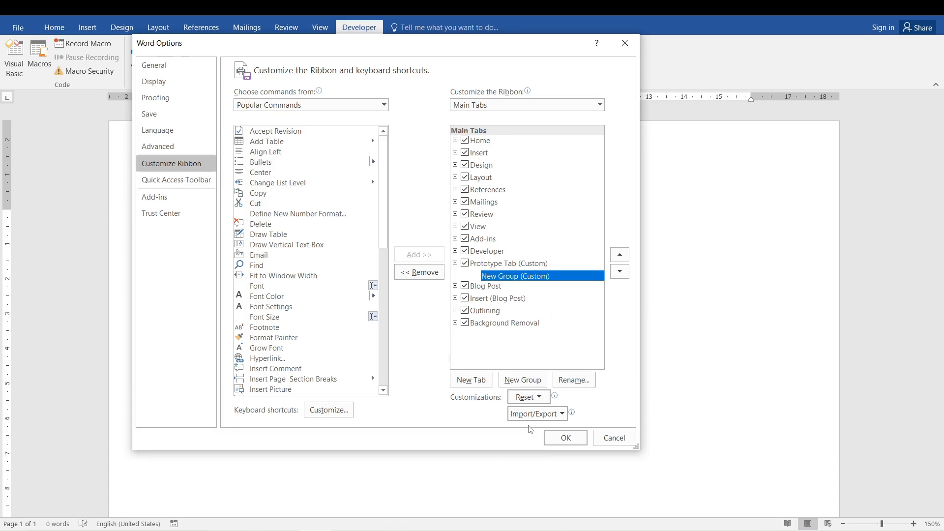
left_click(388, 106)
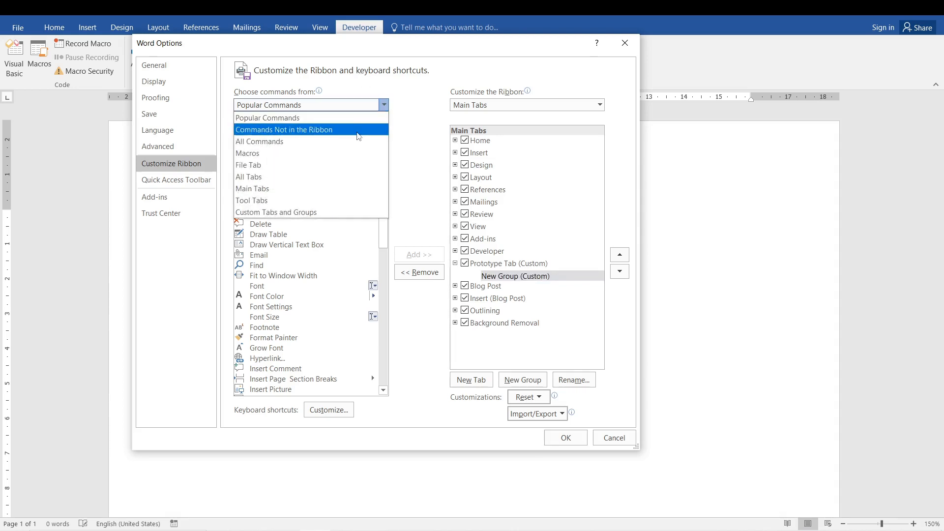
left_click(431, 174)
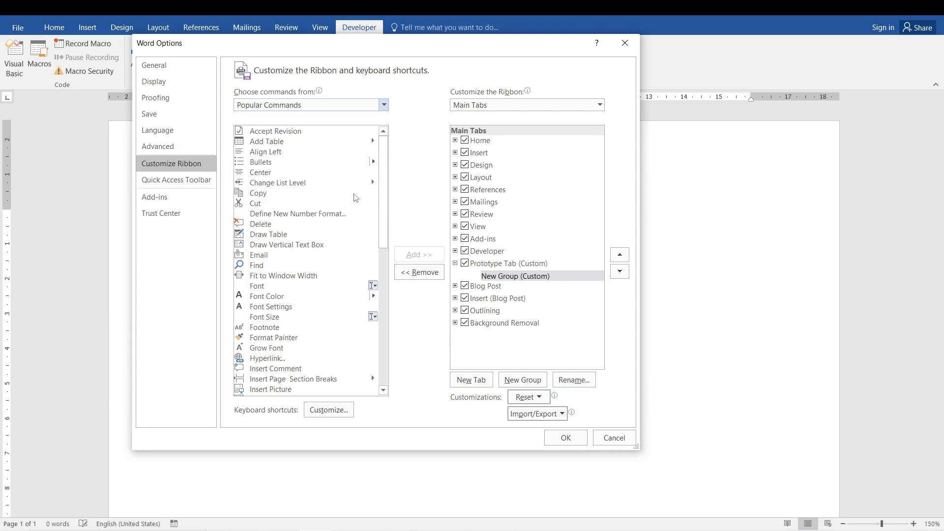
left_click_drag(384, 198, 389, 262)
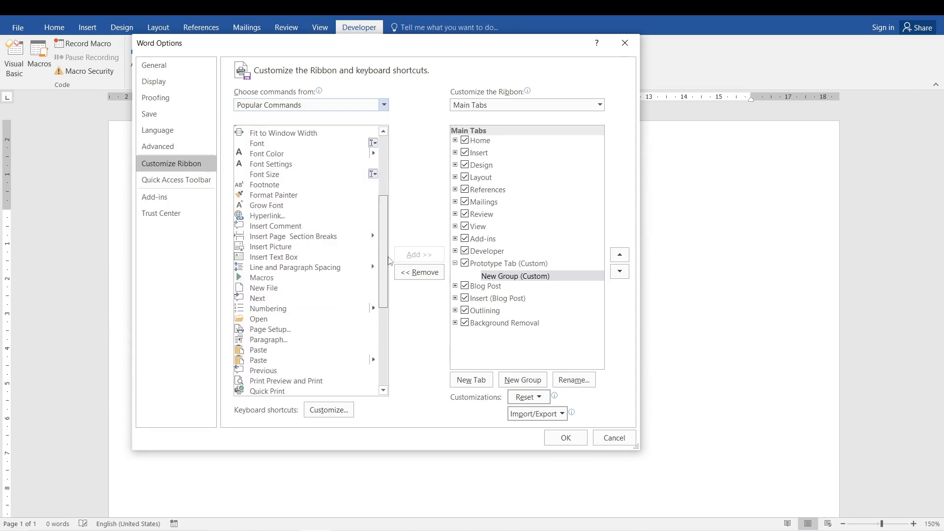
left_click(249, 155)
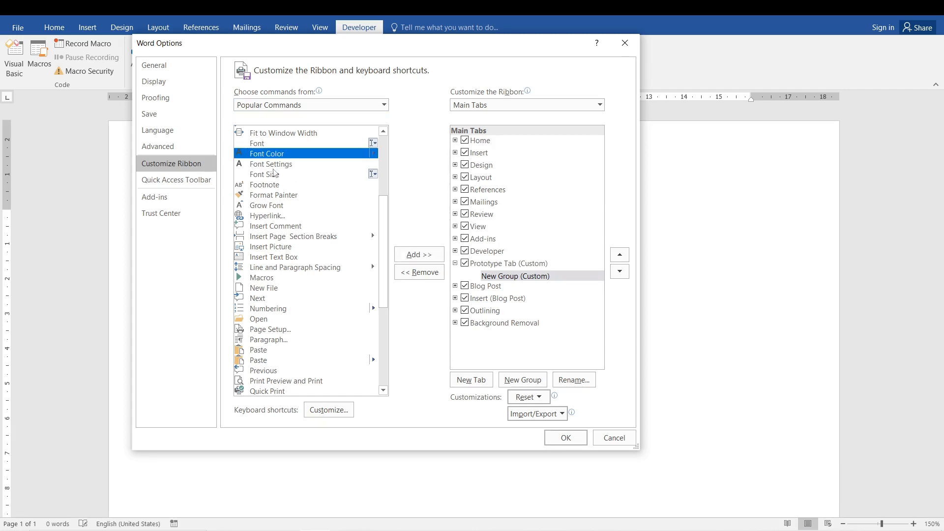
left_click(419, 255)
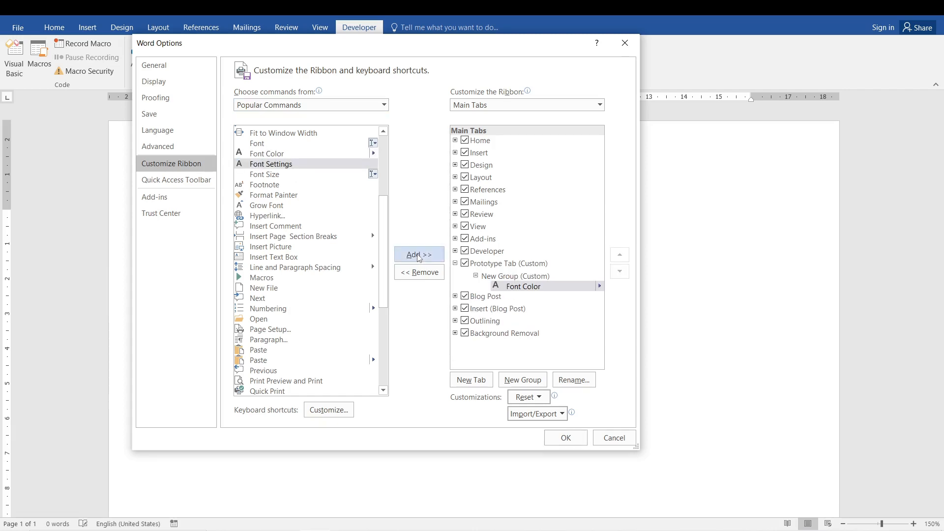
left_click(277, 164)
left_click(287, 183)
left_click(287, 175)
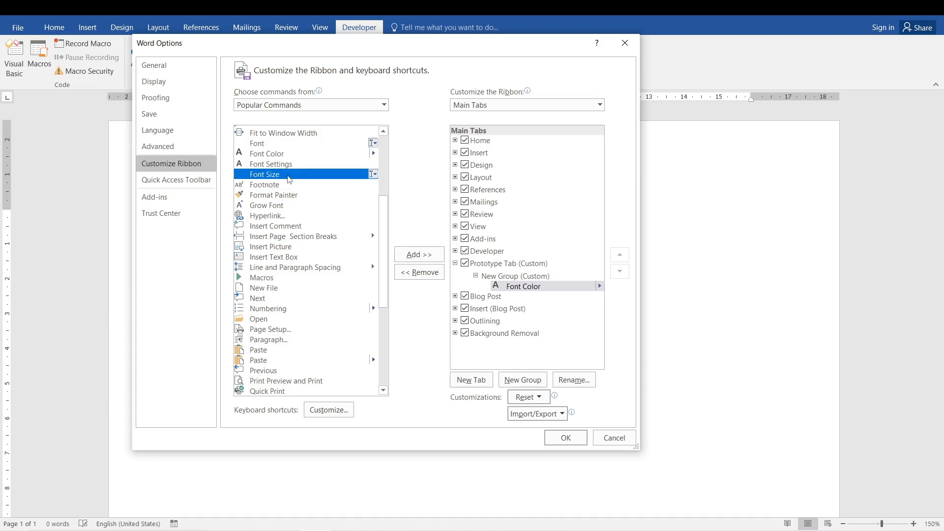
left_click(419, 254)
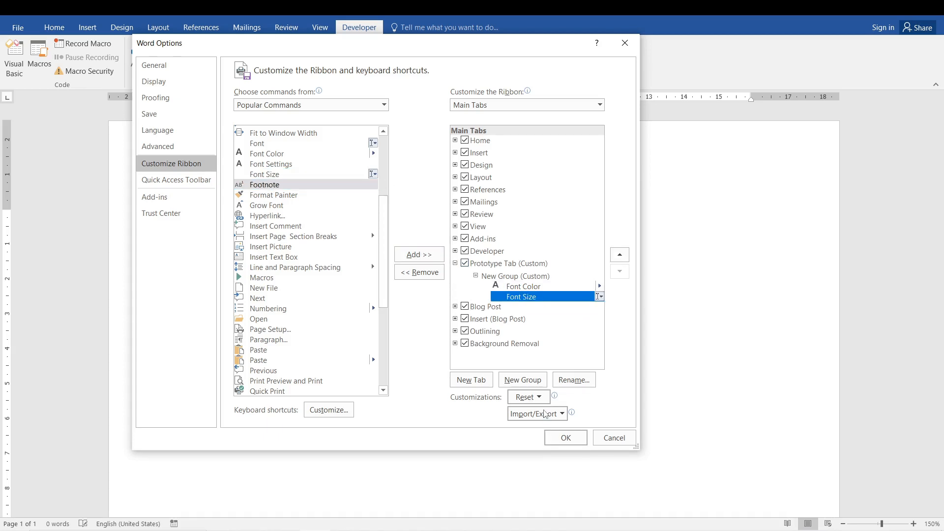
Add a second custom group to Prototype Tab and rename it "group 2"
left_click(523, 381)
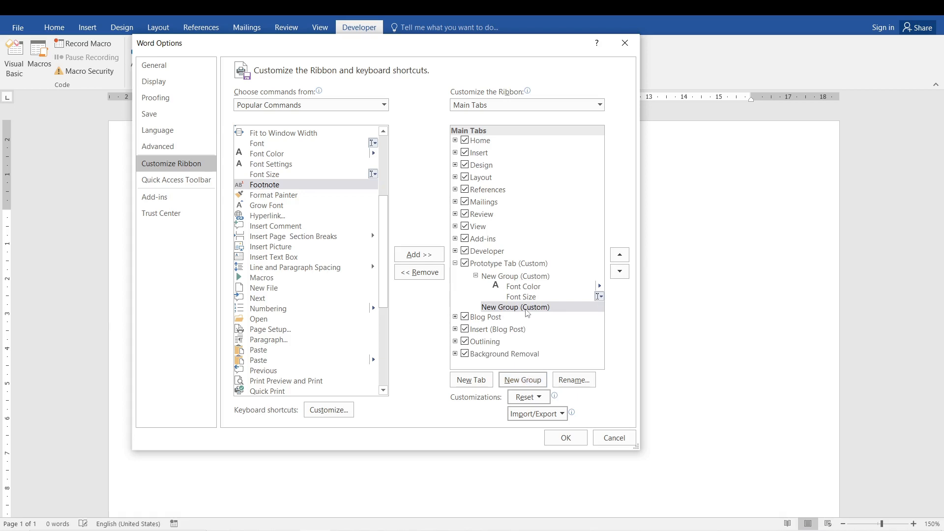
left_click(519, 311)
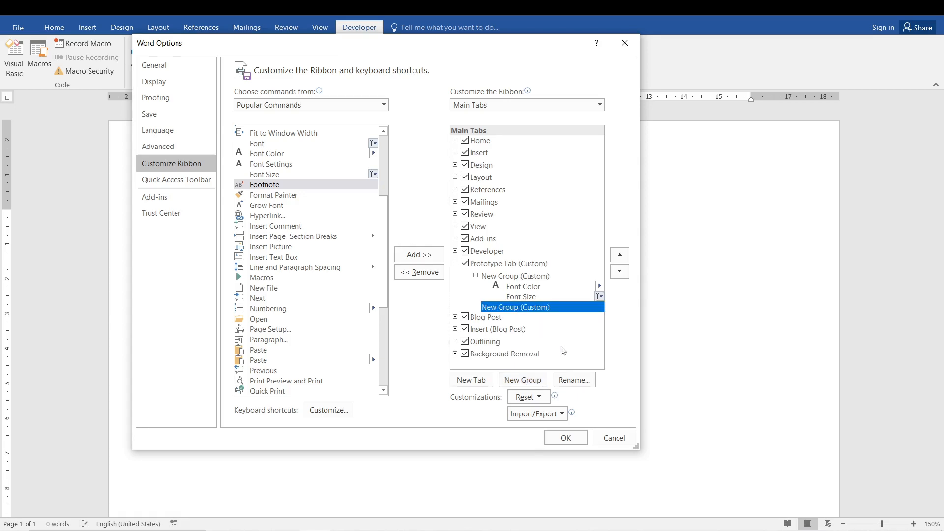
left_click(573, 379)
type("gr")
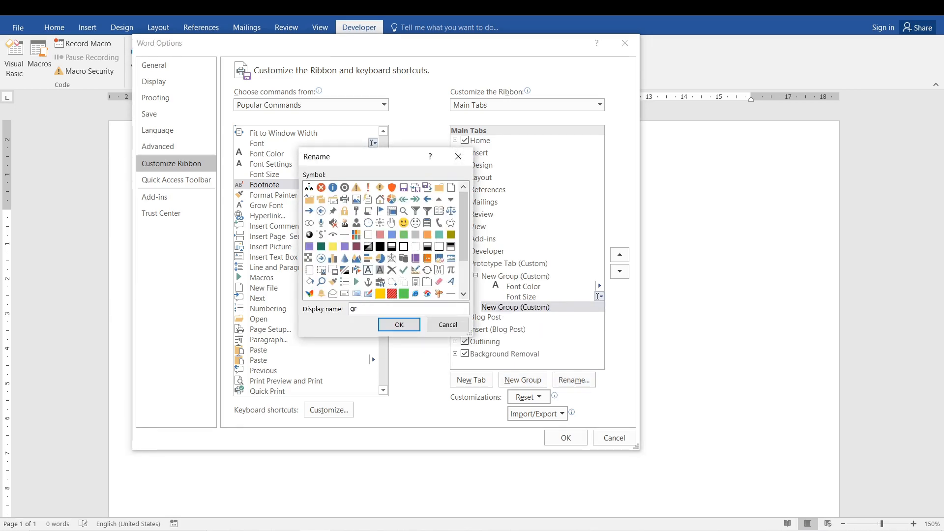
type("oup 2")
left_click(407, 327)
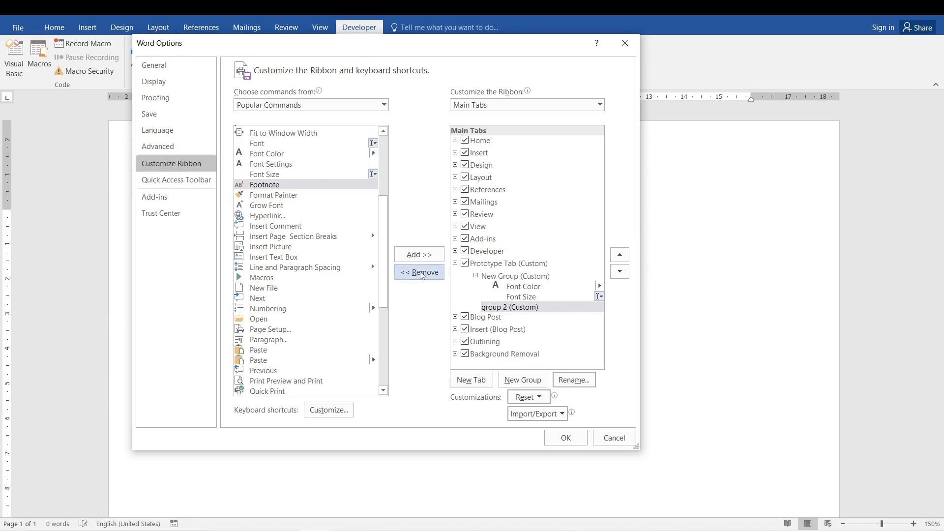
Add the Copy command to group 2 and apply the ribbon customizations
scroll(387, 202, "up", 5)
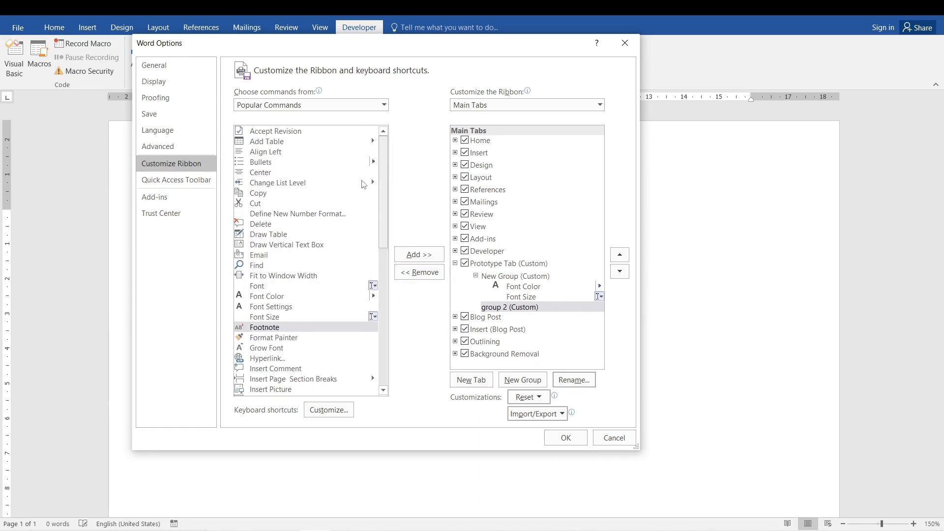
left_click(263, 205)
left_click(258, 196)
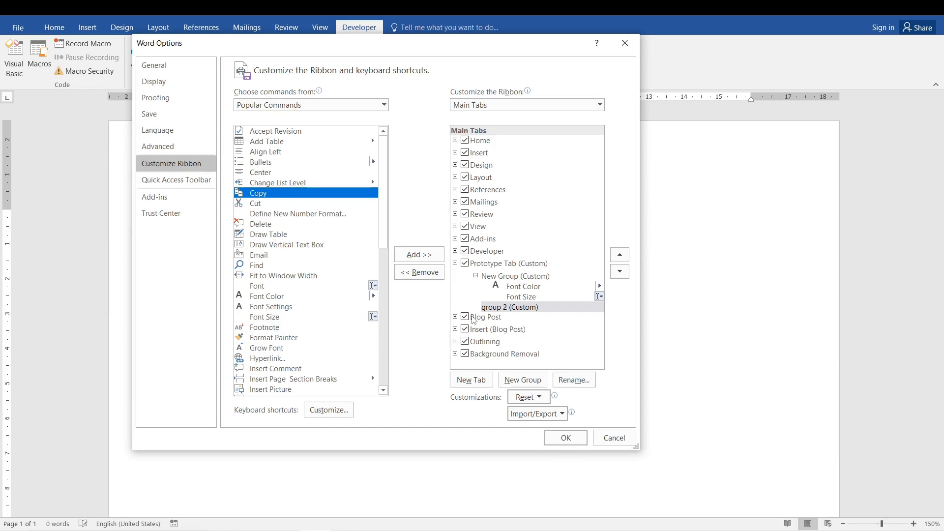
left_click(428, 254)
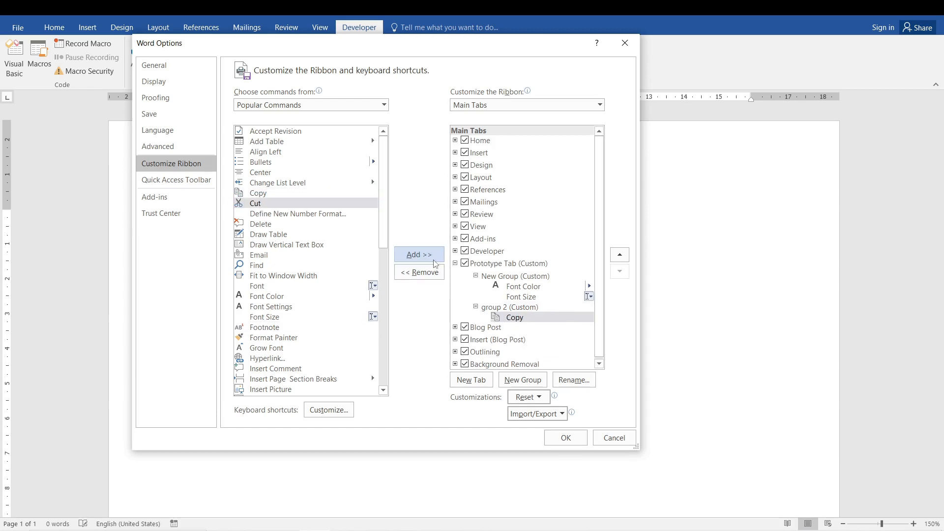
left_click(567, 437)
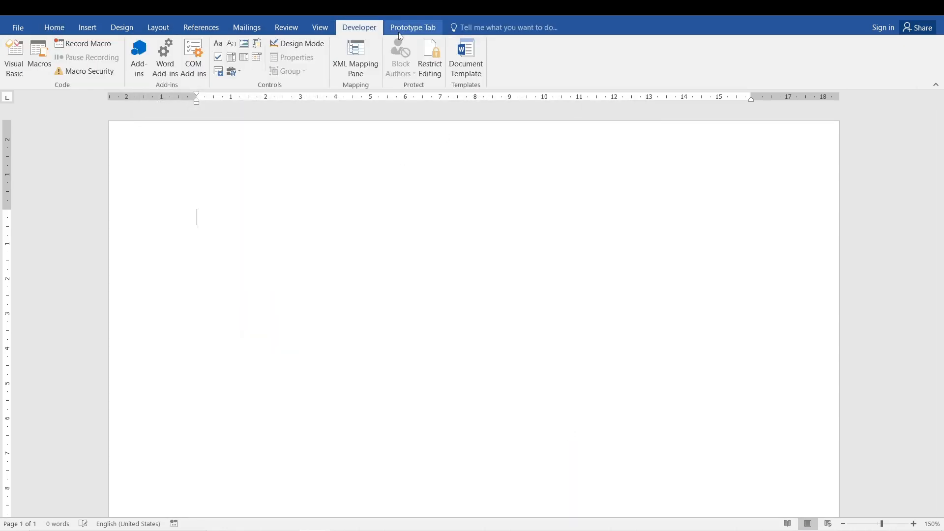
Show the Prototype Tab commands and enter the text "Hello" in the blank document
left_click(401, 31)
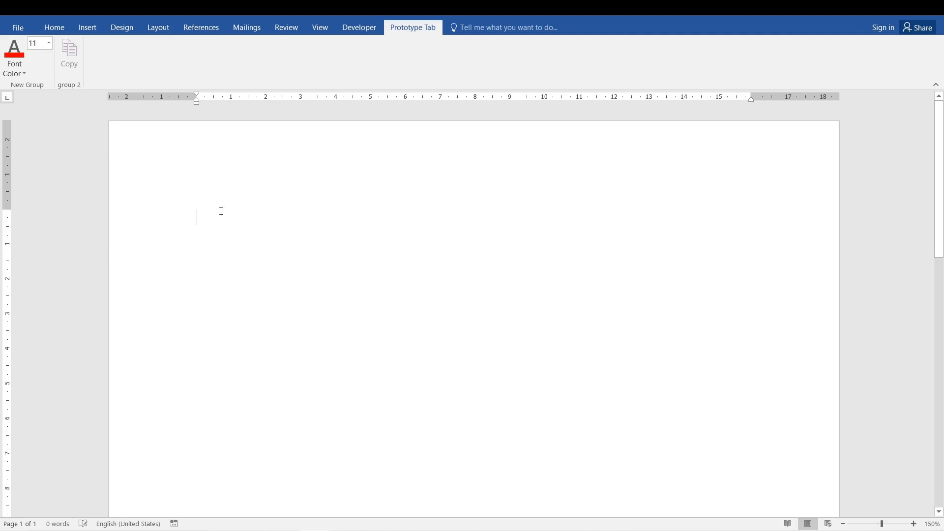
type("Hello")
key("BackSpace")
key("BackSpace")
key("BackSpace")
key("BackSpace")
key("BackSpace")
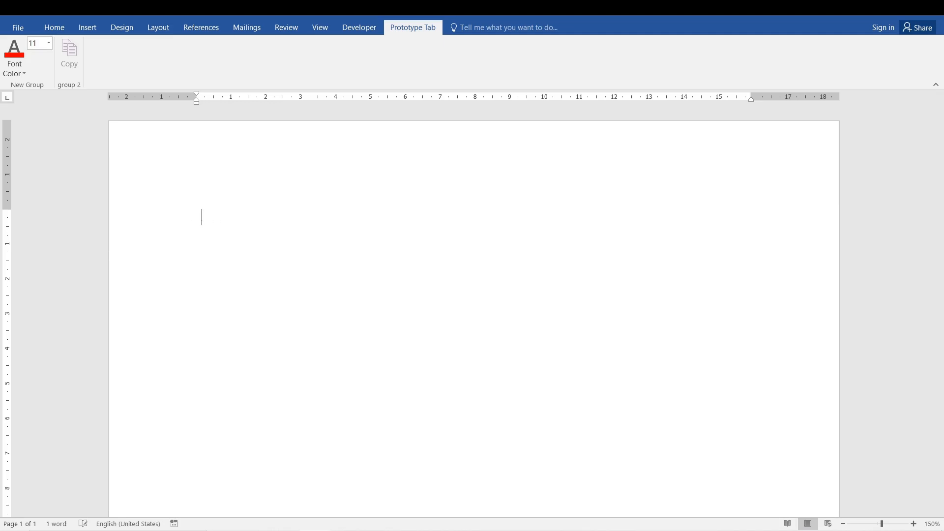
type("Hello")
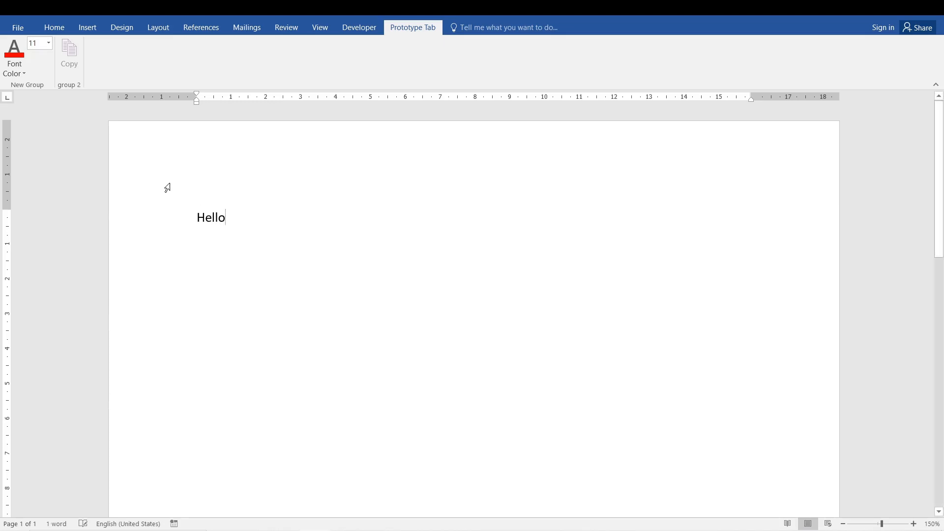
scroll(217, 215, "up", 11)
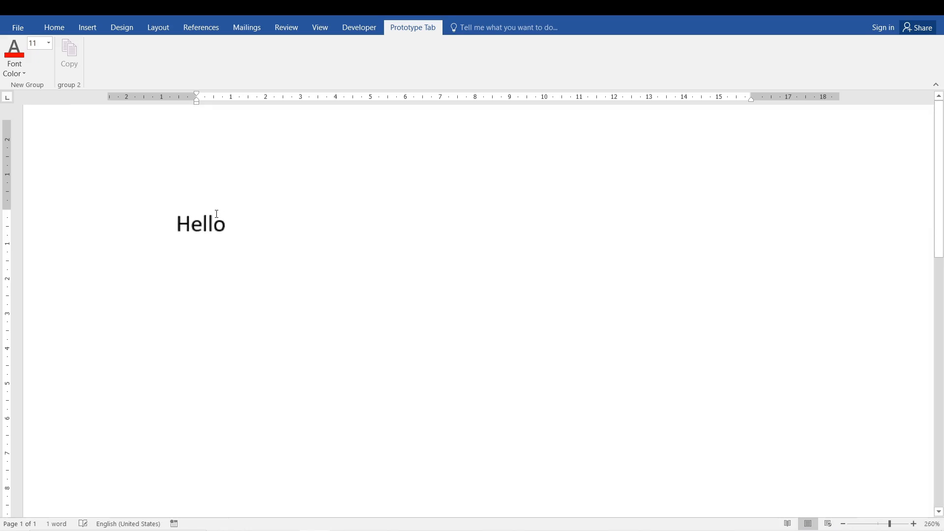
Color the whole "Hello" text light gold using the custom tab's Font Color command
key("ctrl+a")
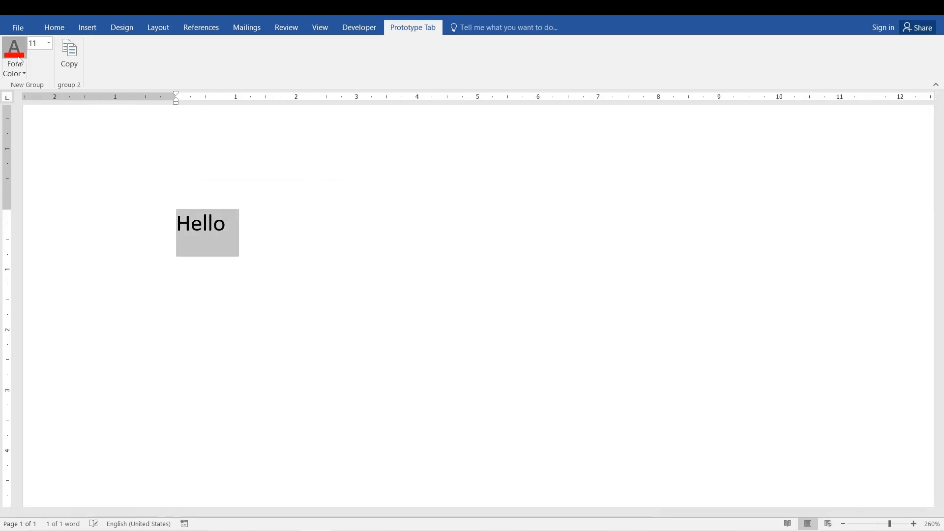
left_click(15, 50)
left_click(24, 73)
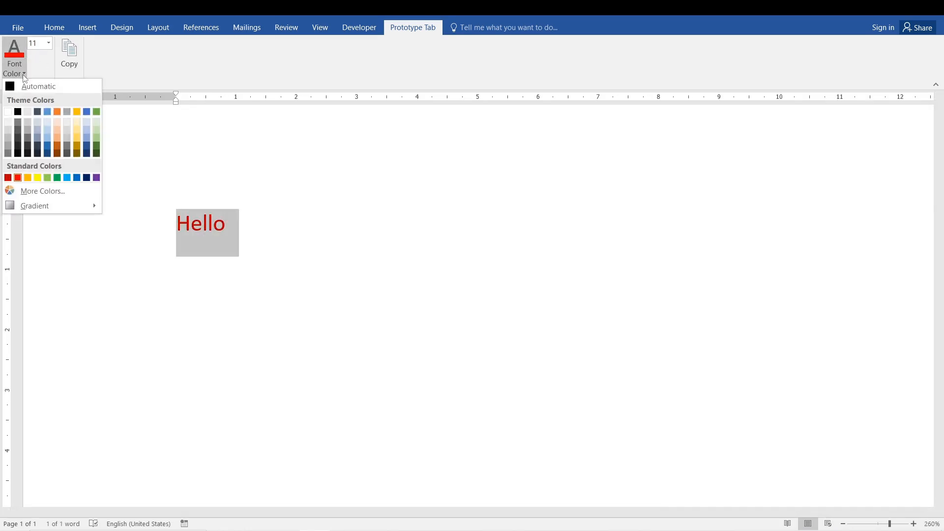
left_click(72, 134)
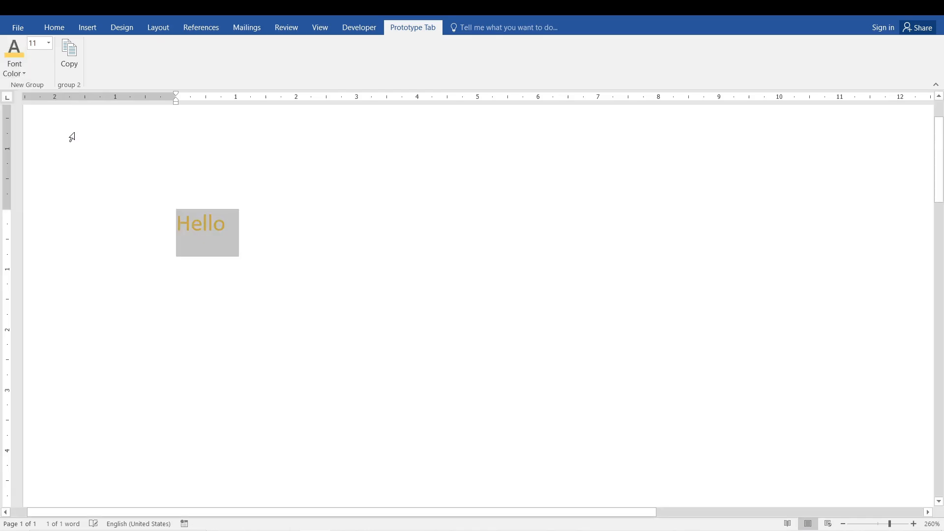
Set the "Hello" text to font size 48 and paste copies of it after the original word
left_click(49, 43)
left_click(35, 193)
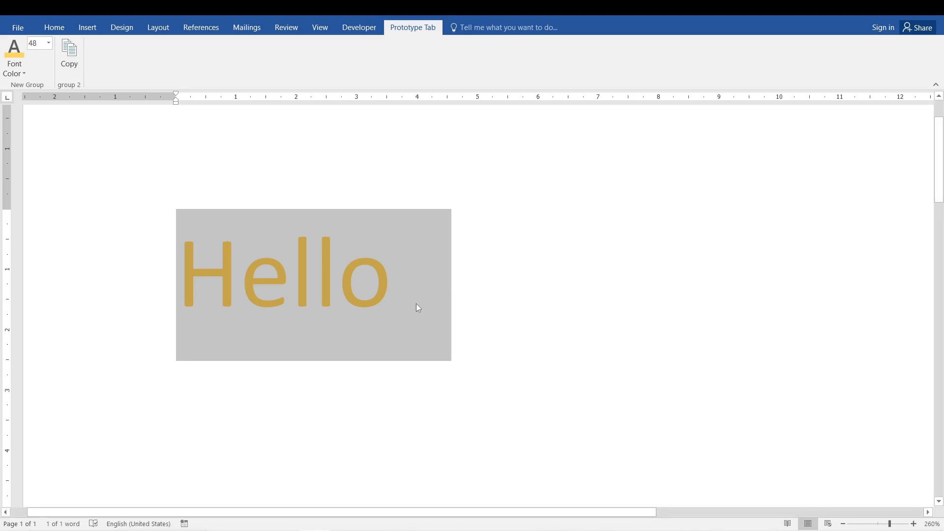
left_click(385, 294)
key("ctrl+v")
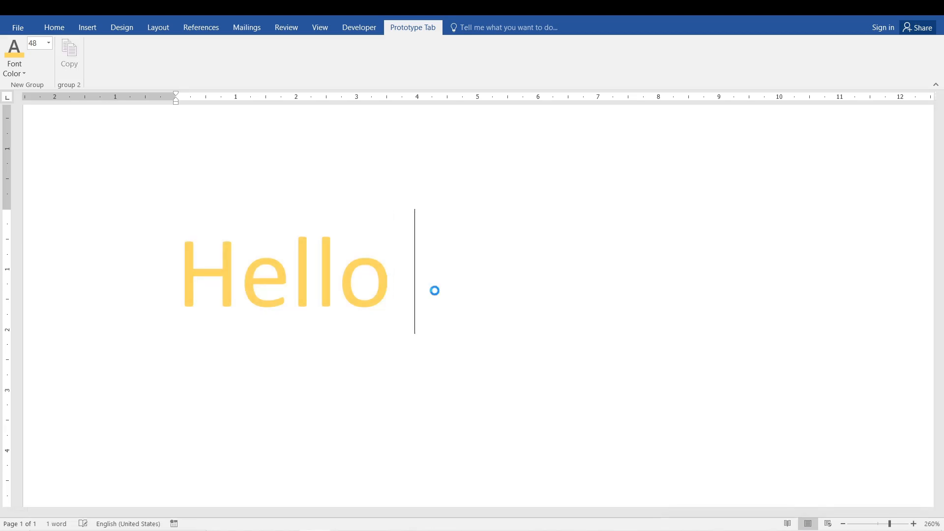
key("ctrl+v")
Undo the pasted copies of "Hello" and the font size change
key("ctrl+z")
key("ctrl+z")
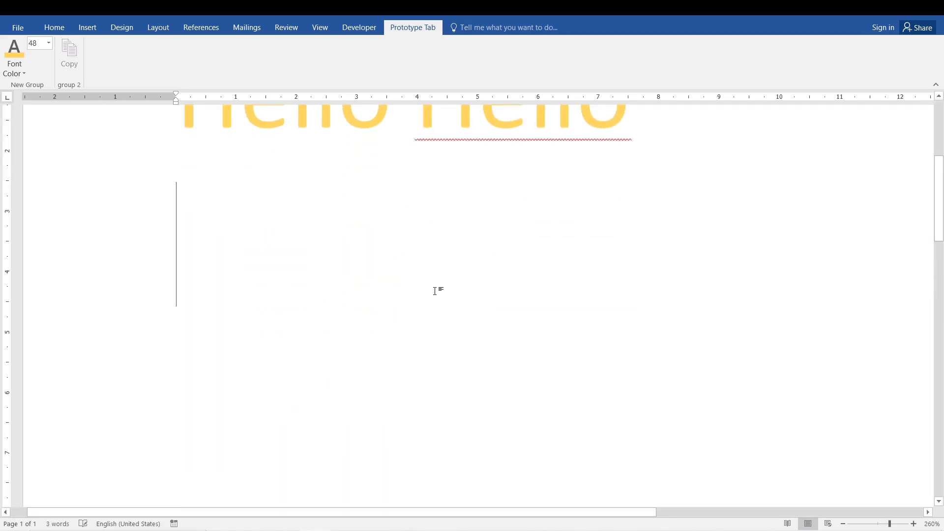
key("ctrl+z")
key("ctrl+z")
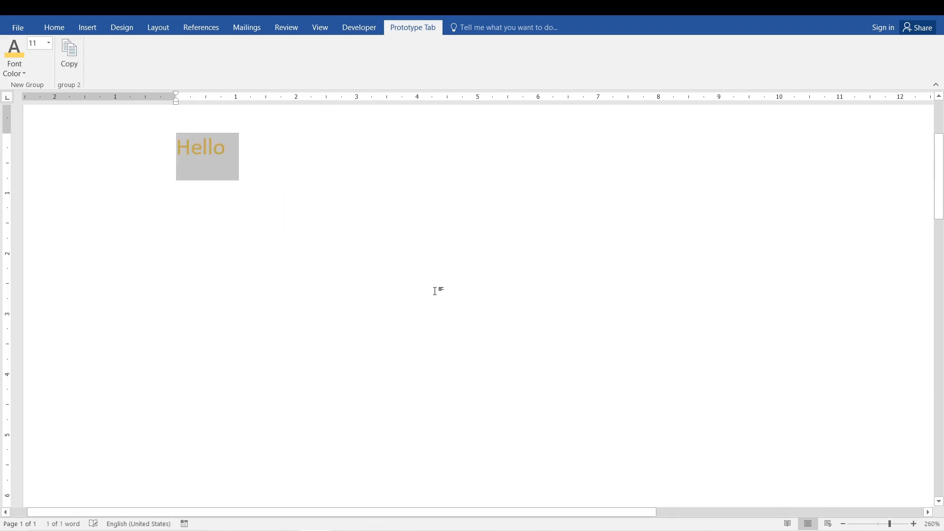
scroll(341, 204, "down", 6, "ctrl")
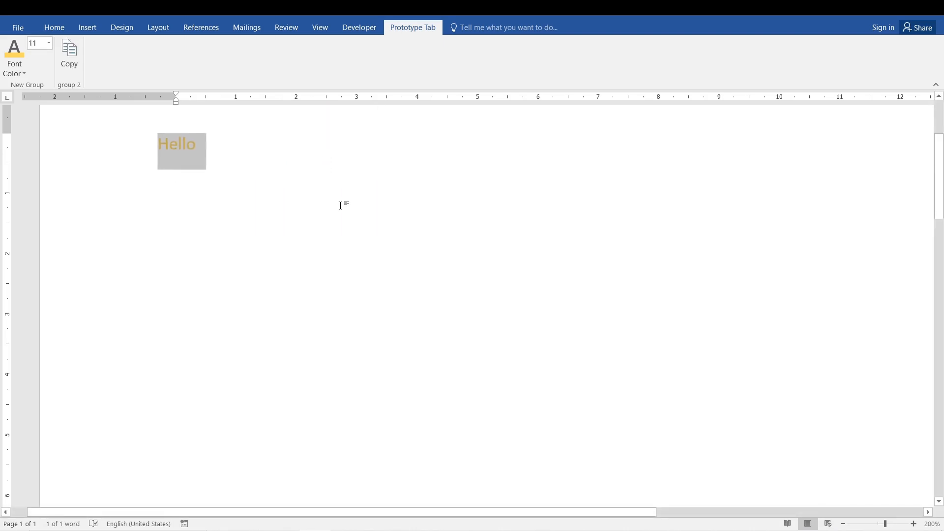
Remove the custom Prototype Tab and its groups from the ribbon's main tabs in the Word options
right_click(412, 29)
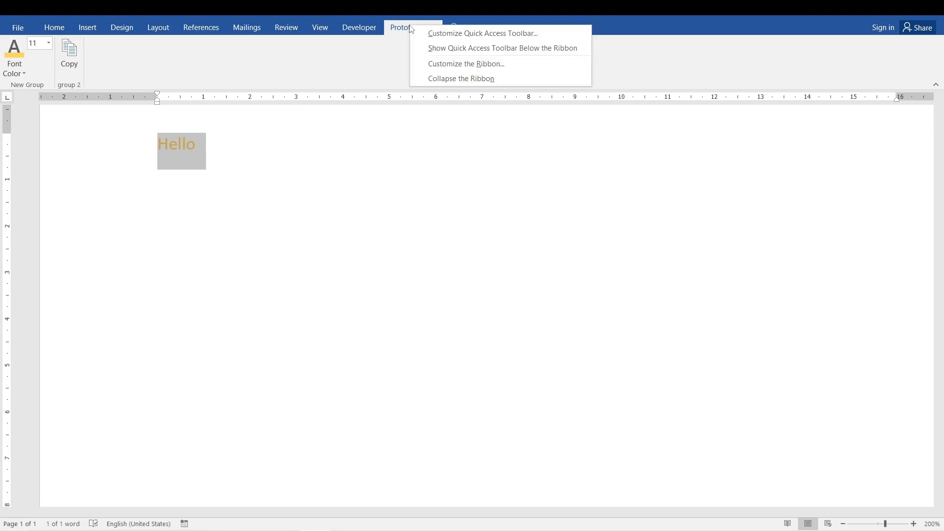
left_click(382, 63)
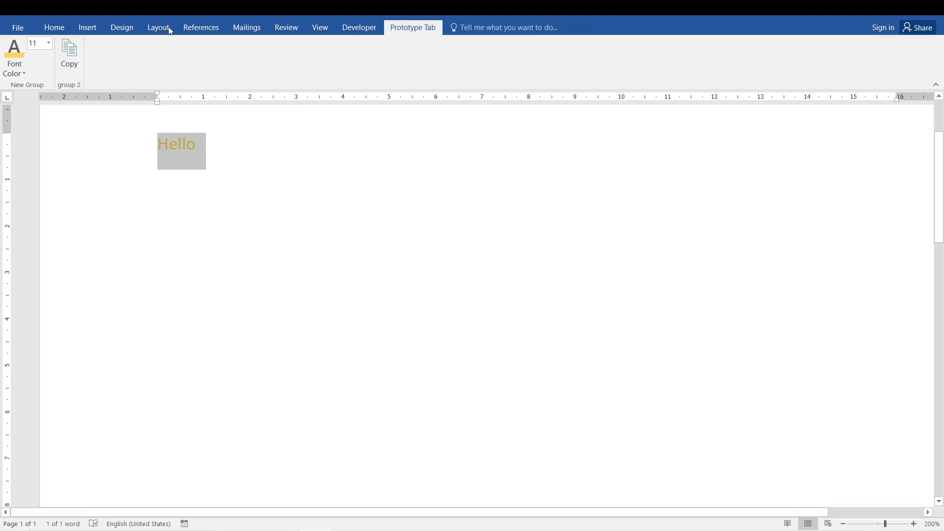
left_click(14, 28)
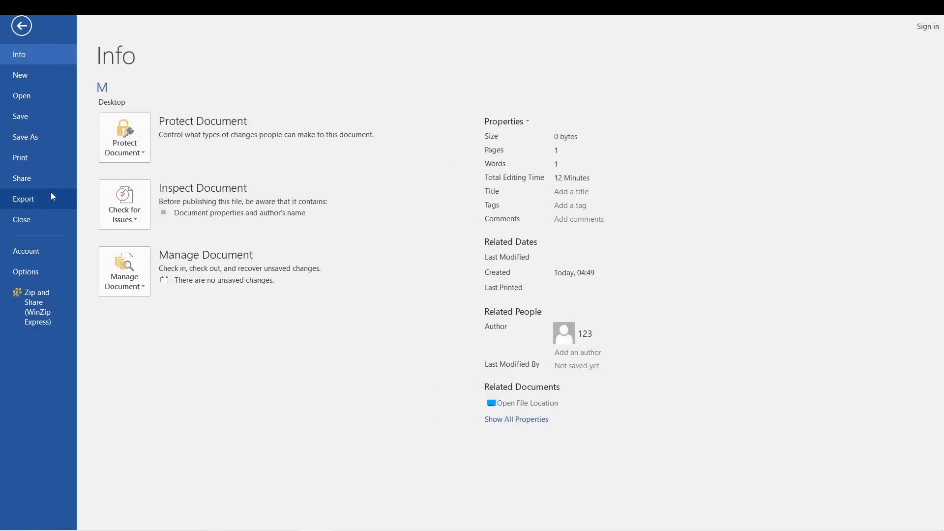
left_click(49, 275)
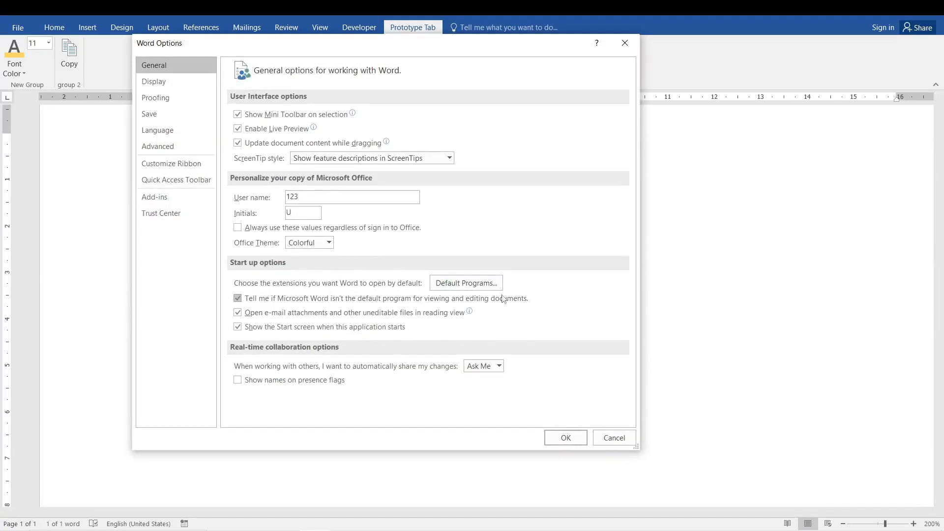
left_click(177, 180)
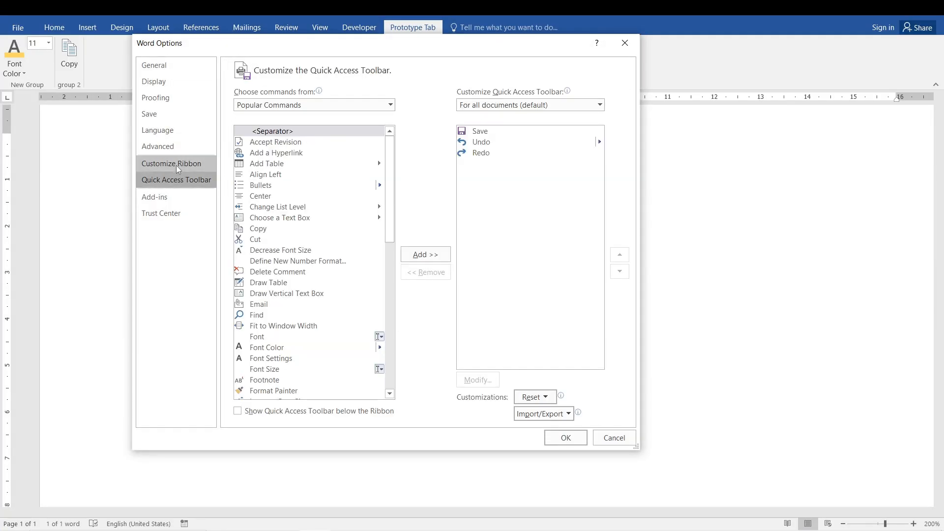
left_click(176, 166)
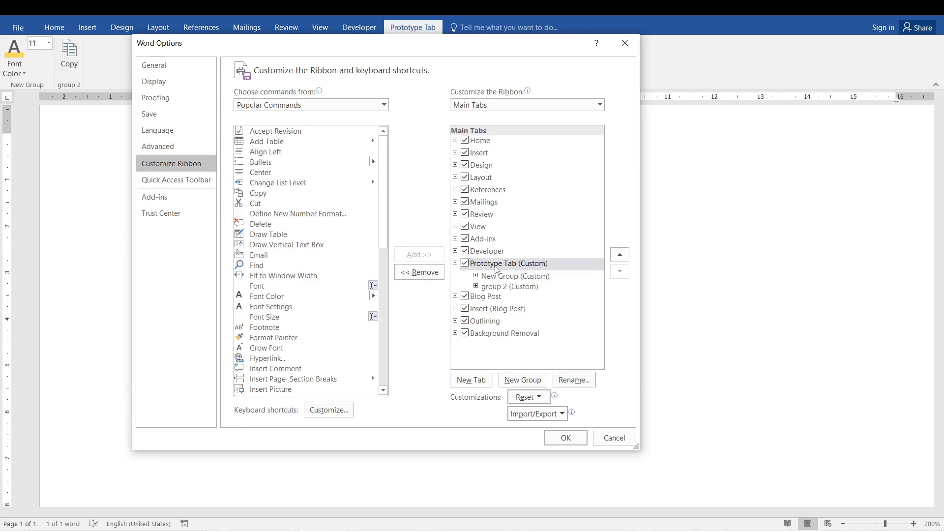
left_click(496, 266)
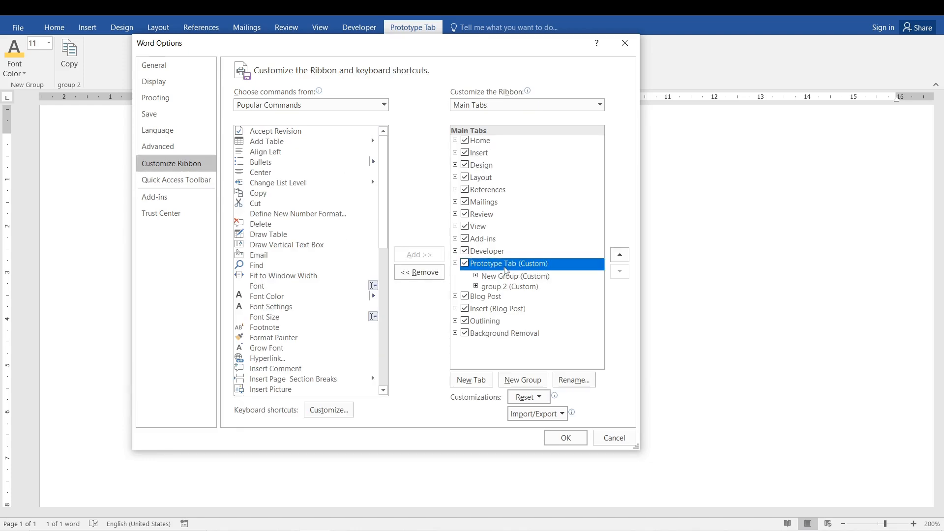
left_click(432, 274)
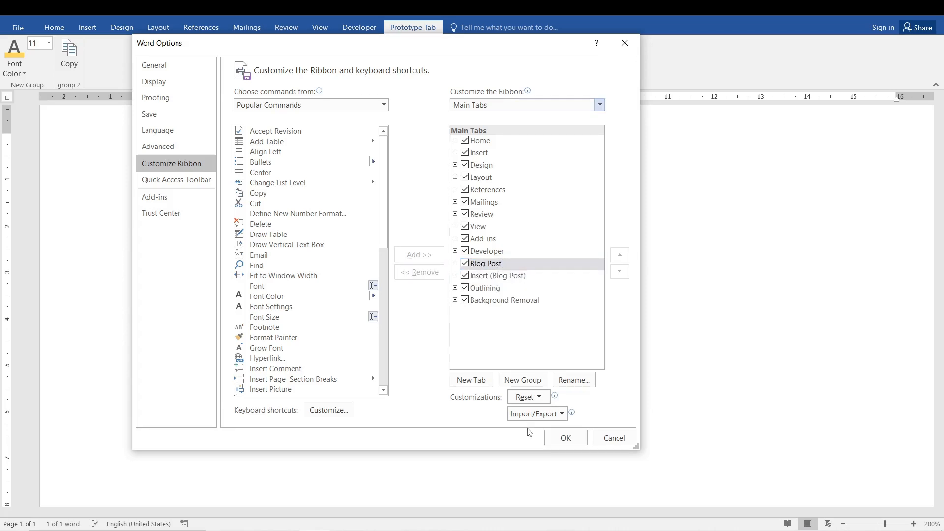
left_click(572, 439)
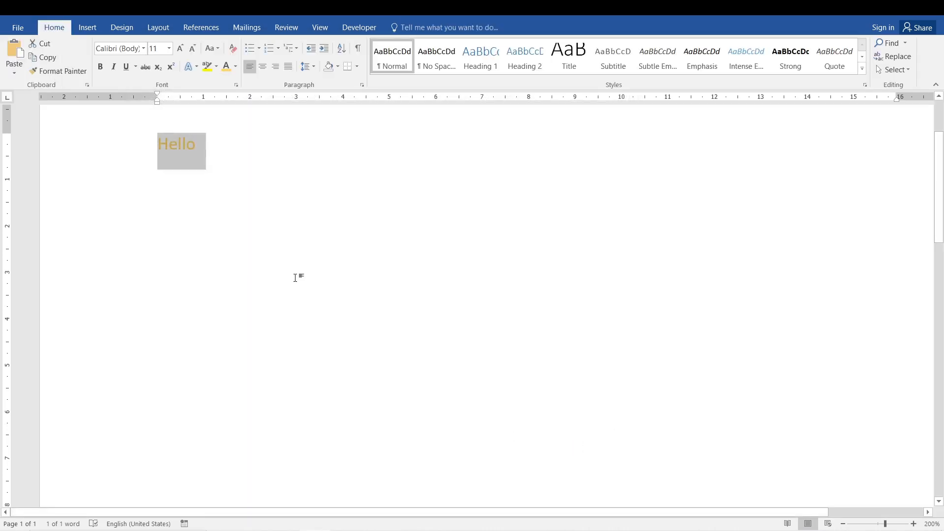
Delete the "Hello" text so the document is blank
left_click(232, 158)
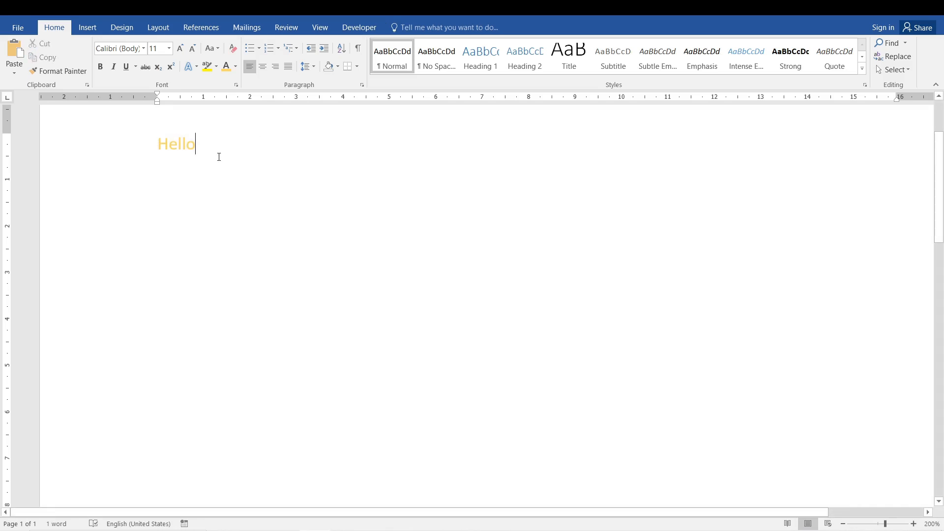
left_click(128, 148)
key("Delete")
scroll(160, 183, "up", 2)
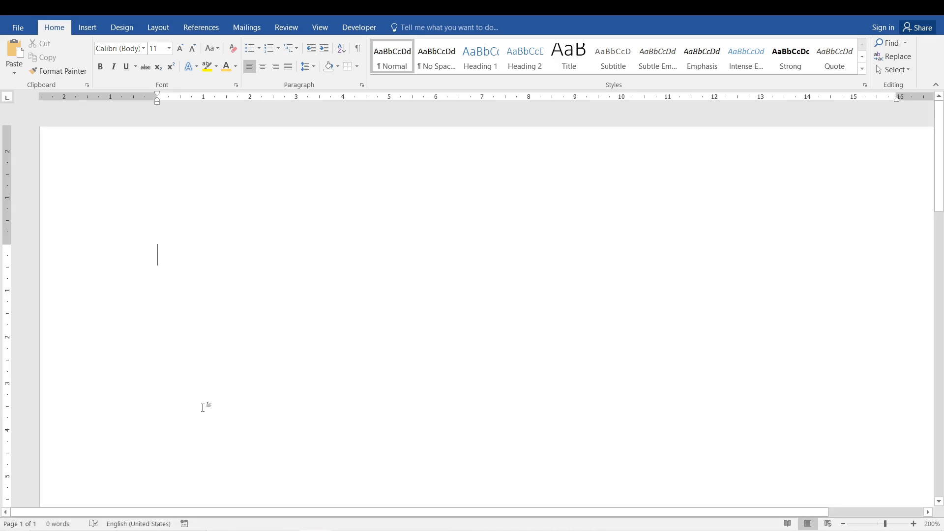
Fill the document with 12 paragraphs of sample text using the =rand(12) command
type("=")
type("===")
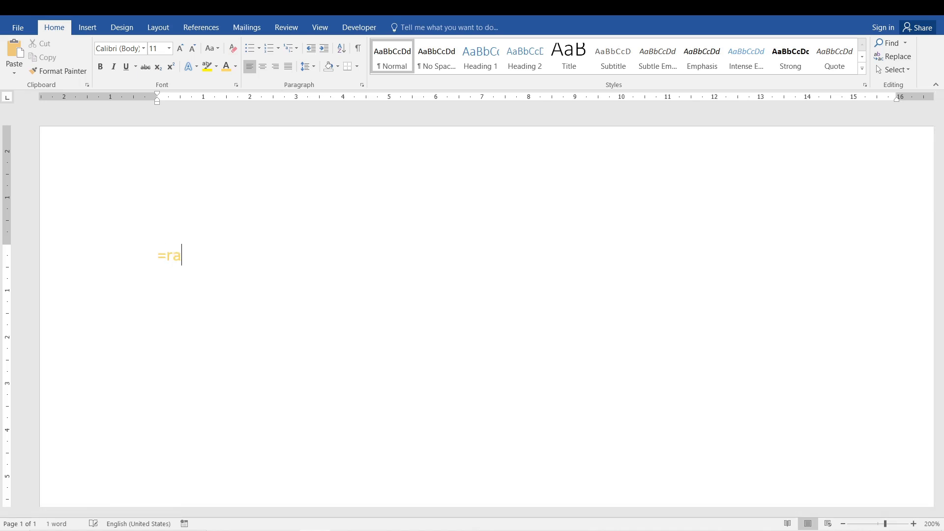
key("BackSpace")
key("BackSpace")
key("BackSpace")
key("BackSpace")
type("=rand(12)")
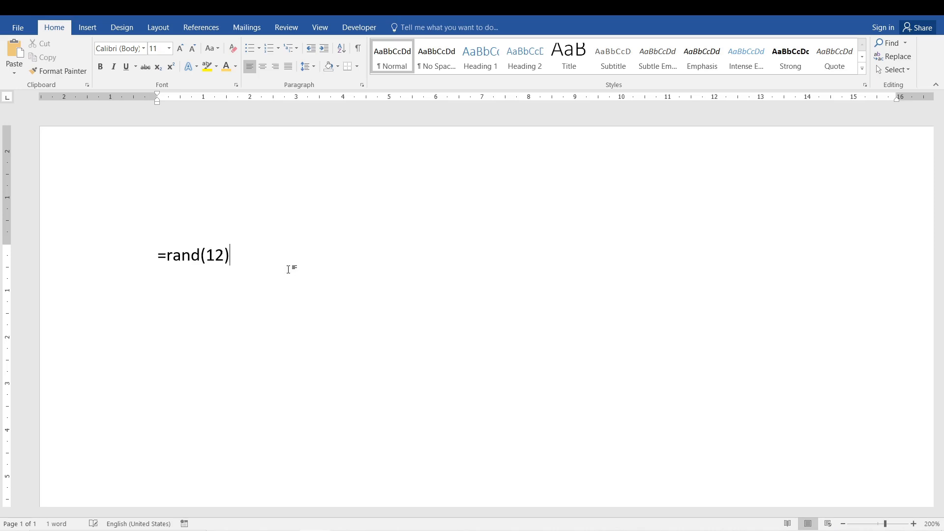
key("Return")
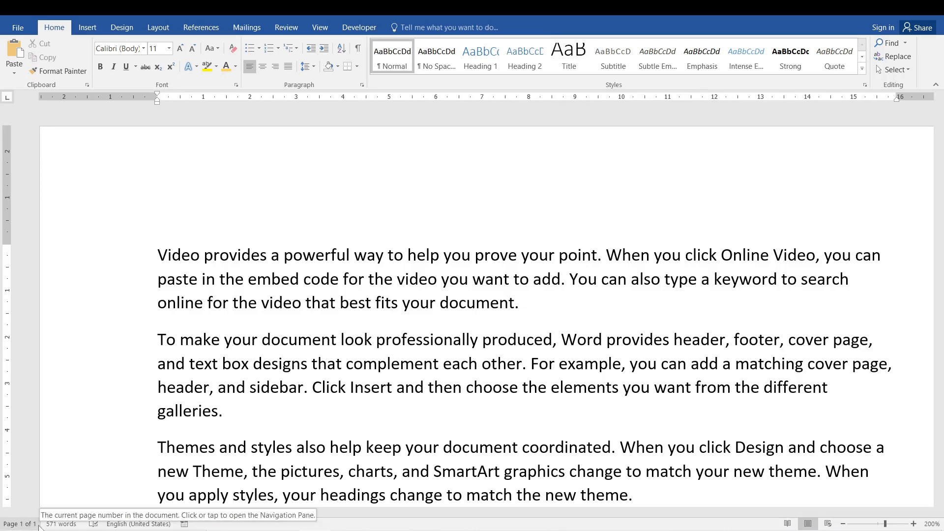
Insert a page break after the last sample paragraph and return to the start of the document
scroll(403, 394, "down", 10)
scroll(660, 348, "down", 4)
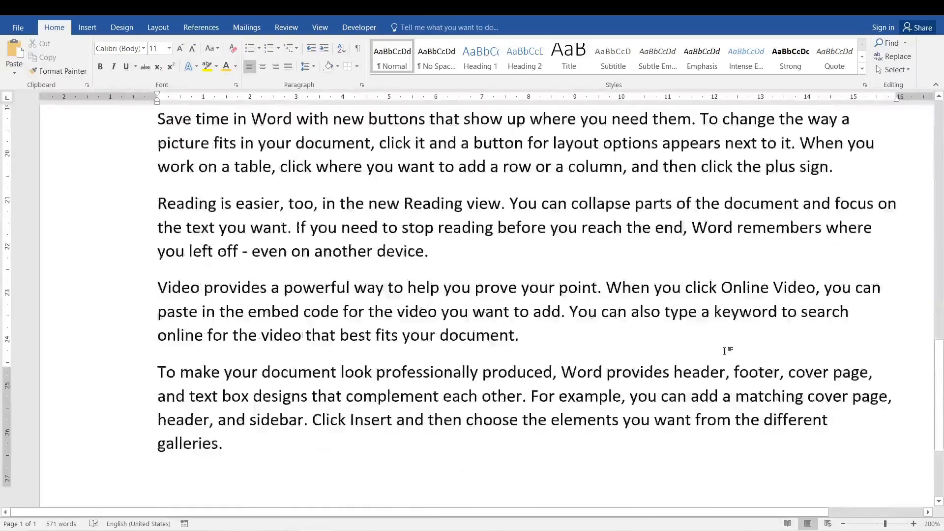
scroll(703, 349, "down", 3)
key("ctrl+Return")
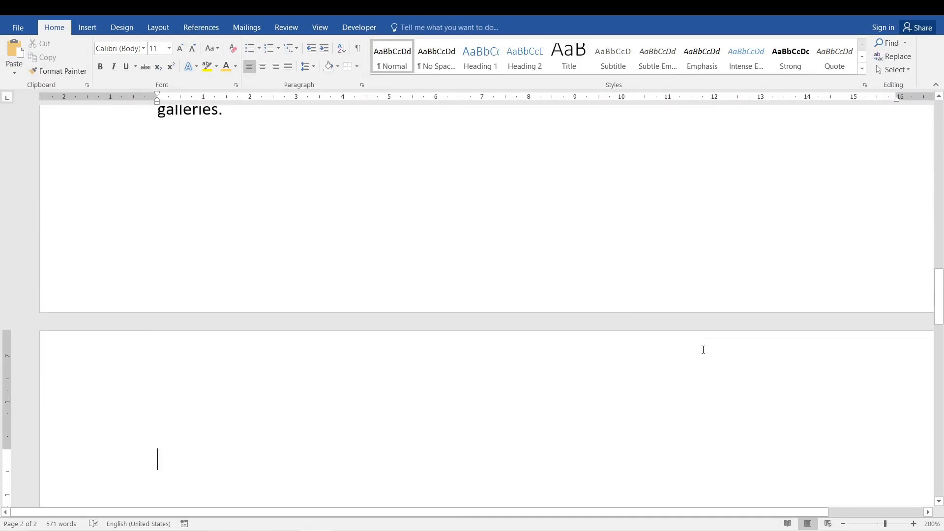
key("BackSpace")
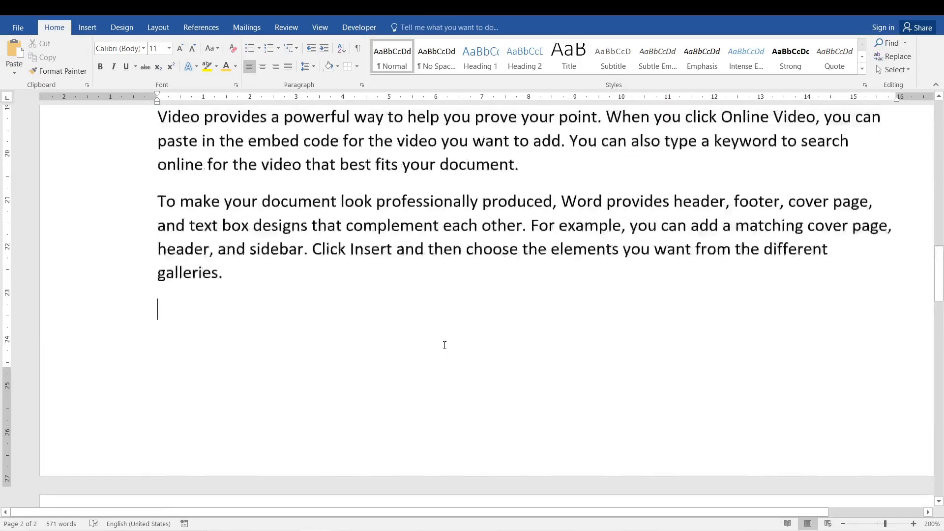
scroll(445, 344, "up", 3)
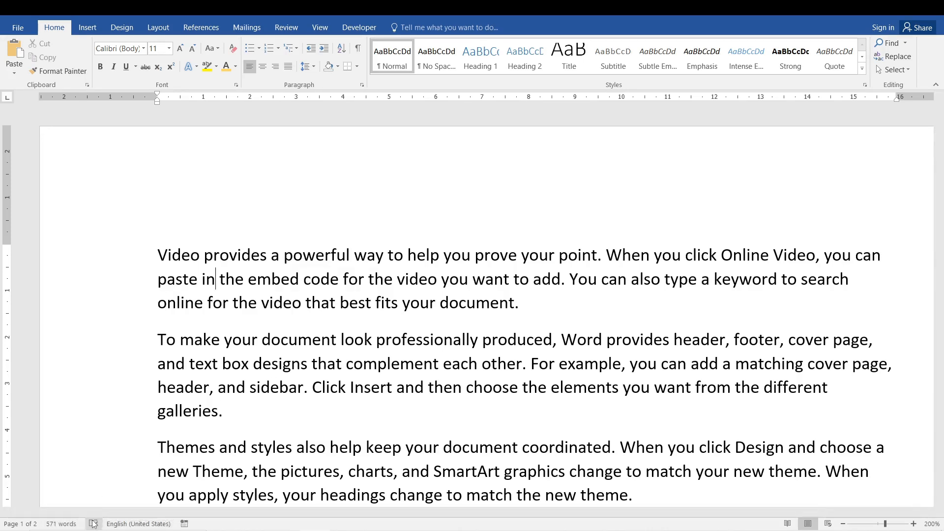
Review the proofing languages available for the text, including English (South Africa), and leave without applying a change
left_click(144, 524)
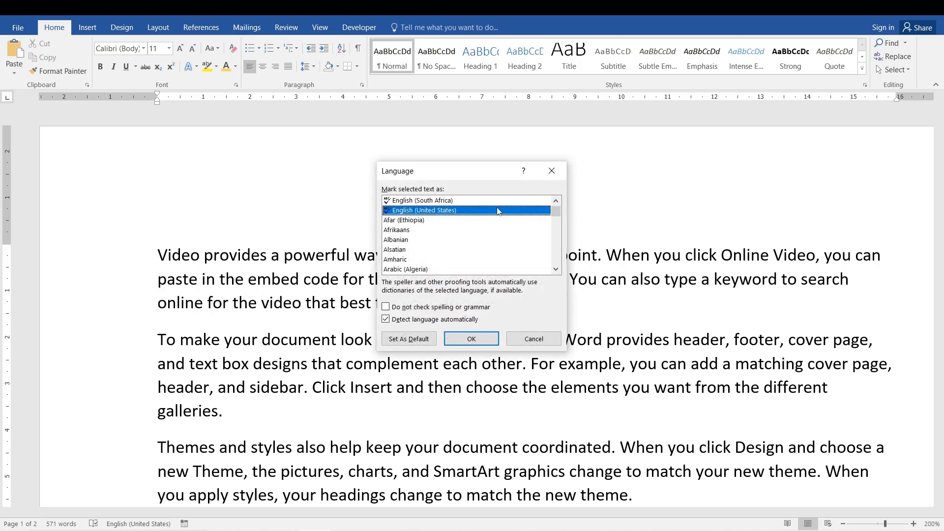
left_click(460, 202)
left_click(551, 170)
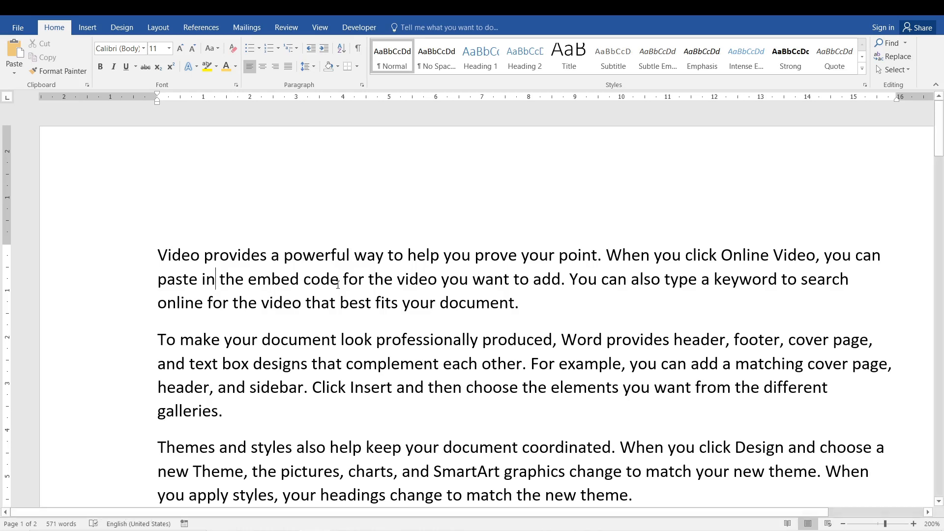
Misspell "provides" as "provvides" in the first sentence of the opening paragraph
left_click(233, 259)
type("v")
left_click(285, 316)
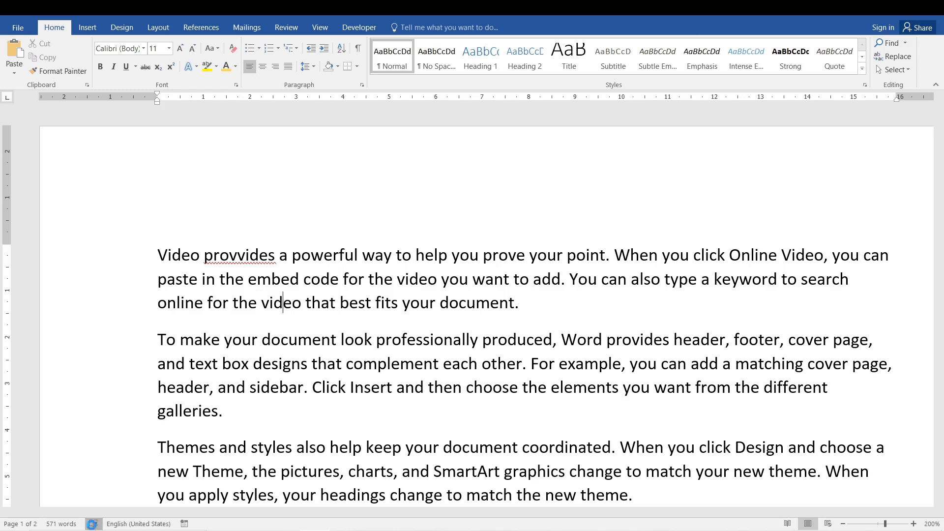
Run the spelling check, change "provvides" to "provides", and dismiss the readability statistics
left_click(92, 524)
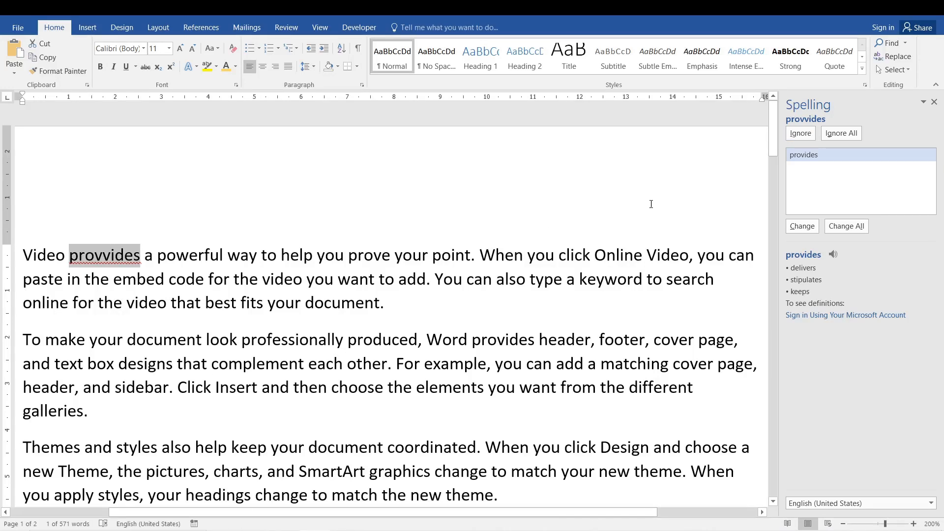
left_click(818, 226)
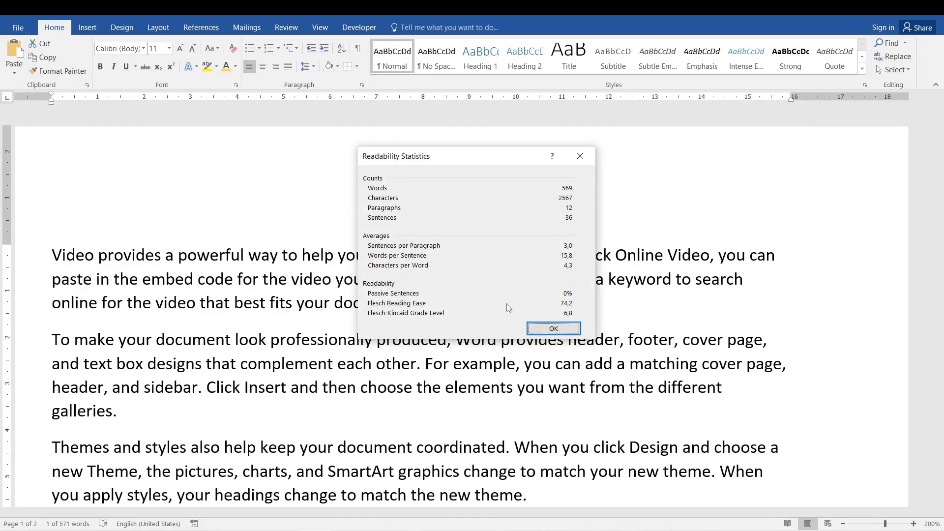
left_click(550, 330)
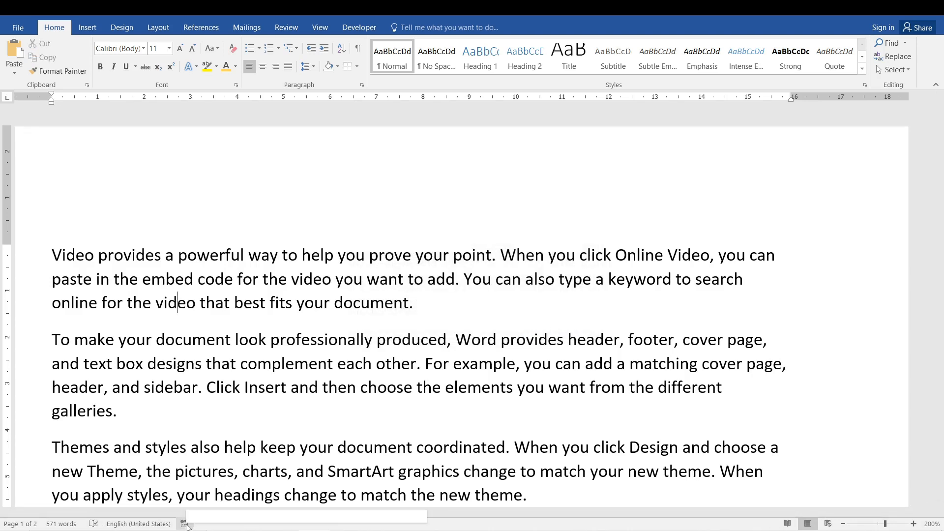
Examine the customization options for the status bar, such as the Caps Lock indicator
right_click(222, 526)
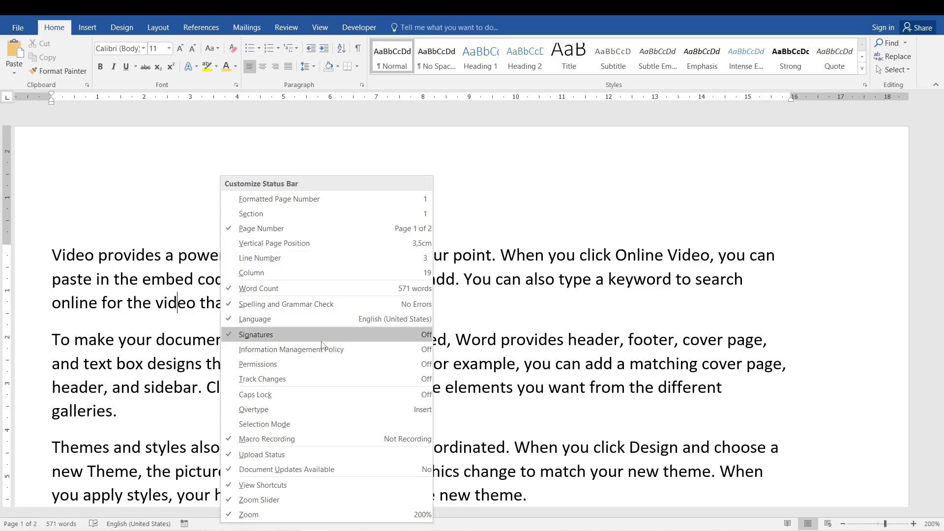
left_click(125, 411)
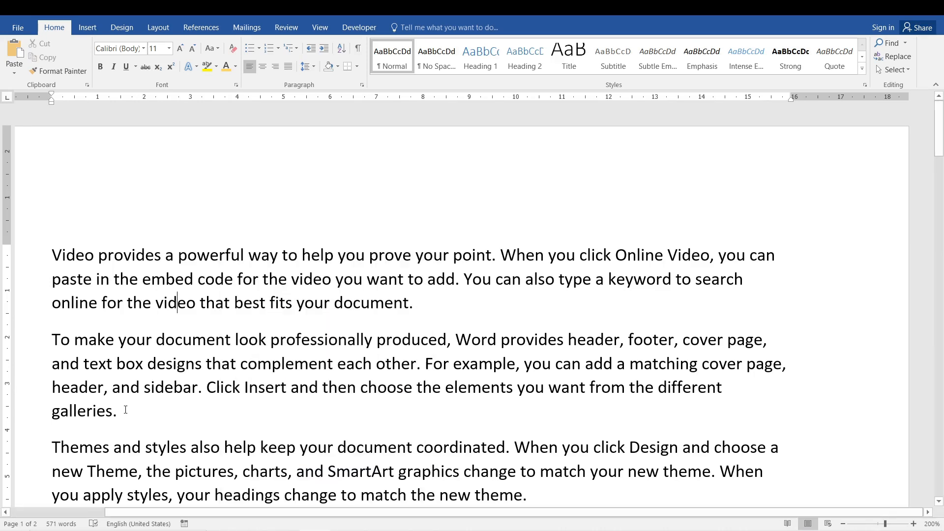
right_click(203, 525)
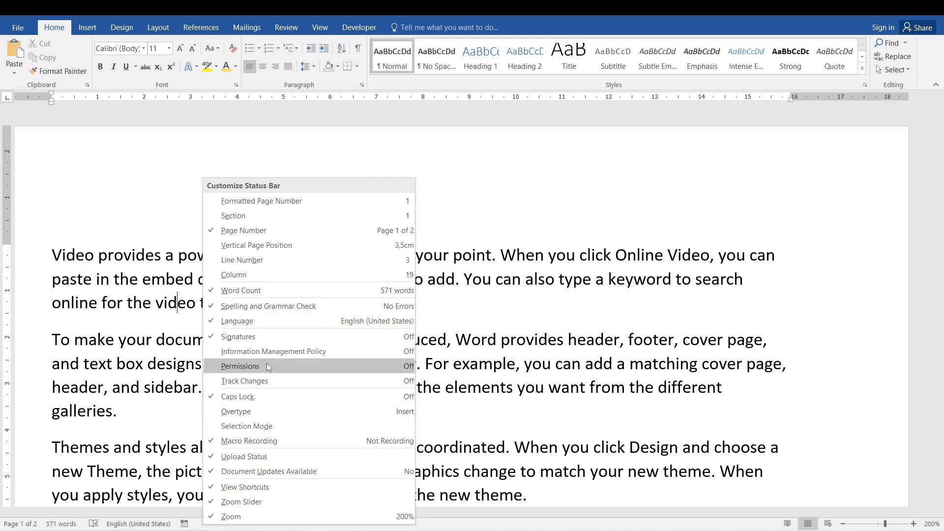
key("Escape")
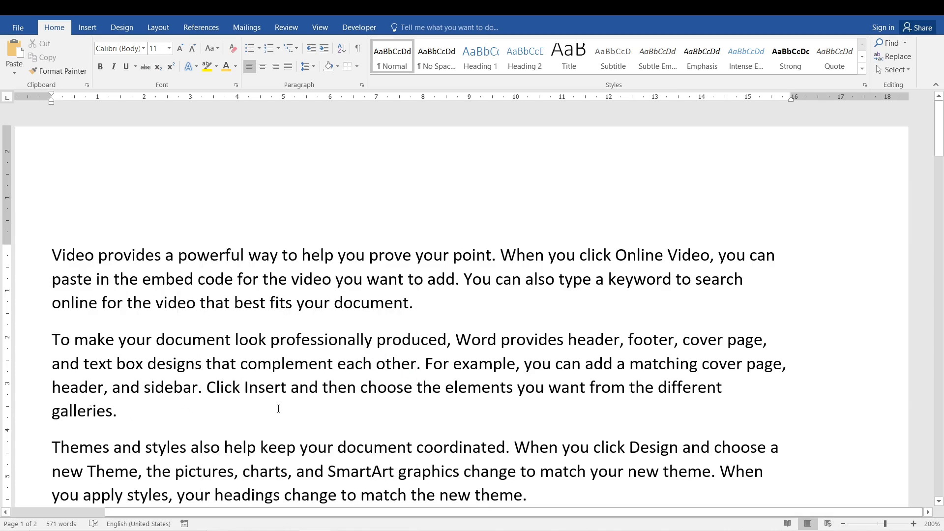
right_click(205, 525)
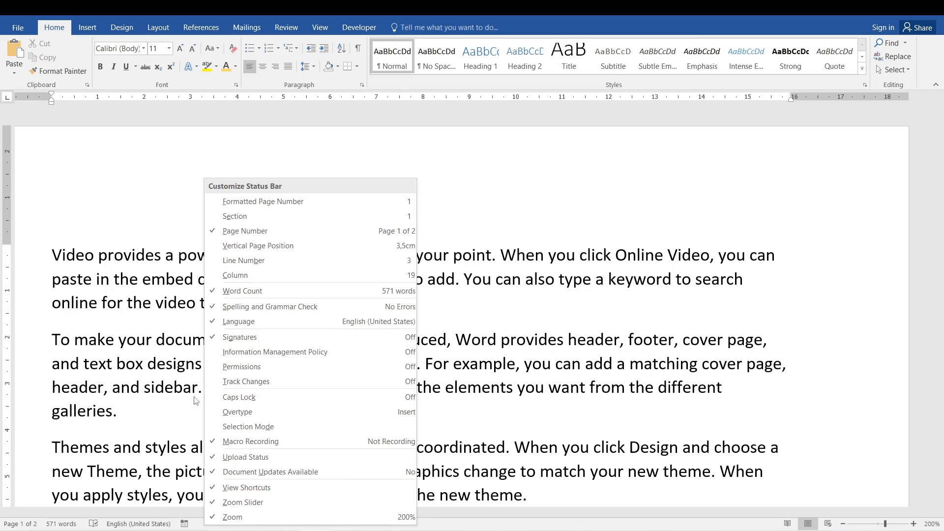
left_click(90, 398)
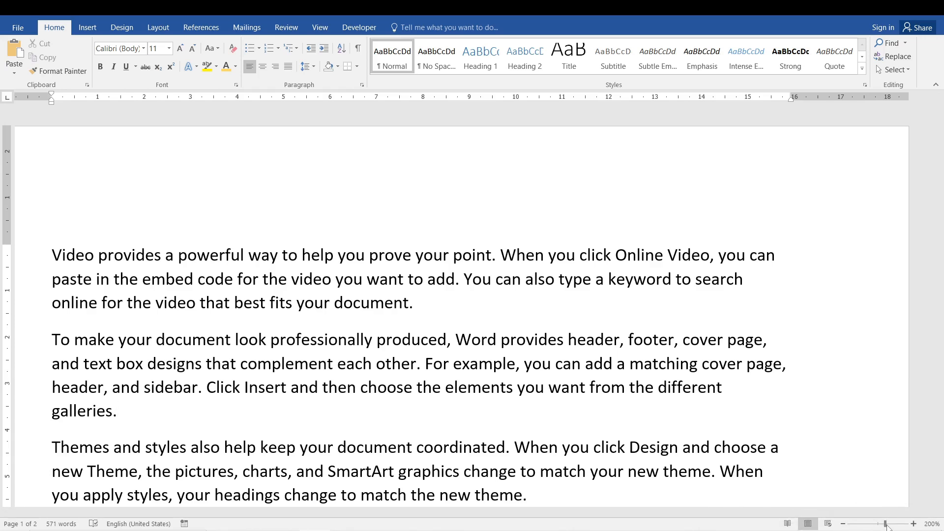
Try document zoom levels of 266% and 96%, and settle on 156%
mouse_move(887, 524)
left_mouse_down()
mouse_move(852, 526)
mouse_move(929, 514)
mouse_move(861, 525)
mouse_move(893, 526)
left_mouse_up()
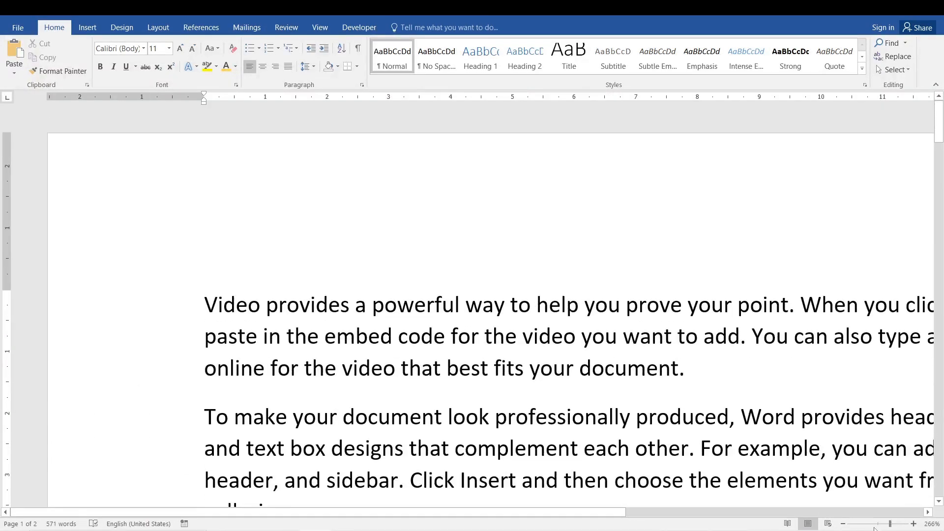
left_click(877, 526)
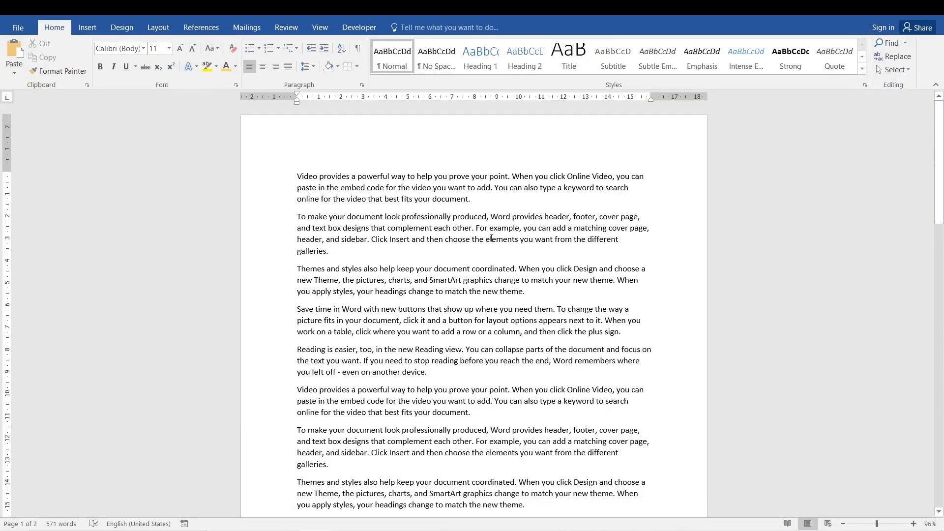
scroll(461, 206, "up", 6, "ctrl")
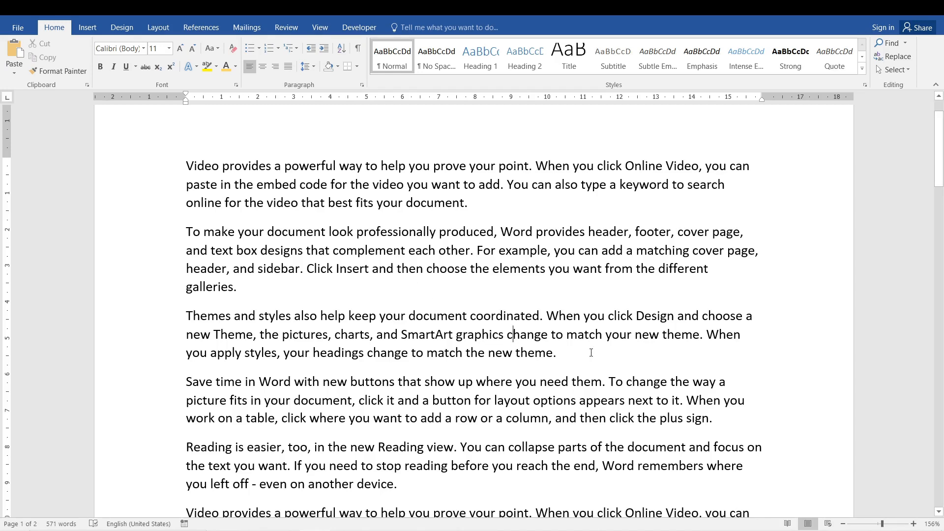
Switch the document to Read Mode and page through its screens to the end of the document
left_click(788, 524)
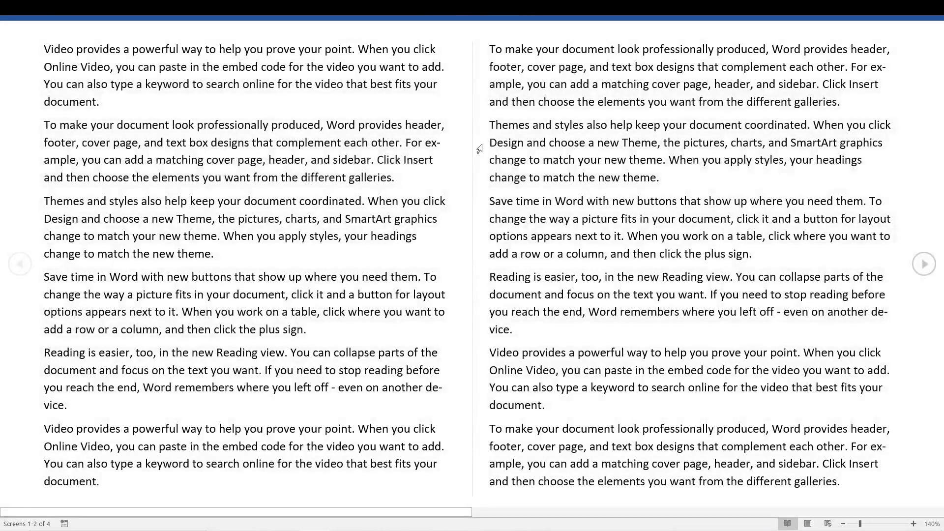
scroll(280, 102, "down", 1)
scroll(280, 103, "up", 1)
scroll(279, 103, "down", 1)
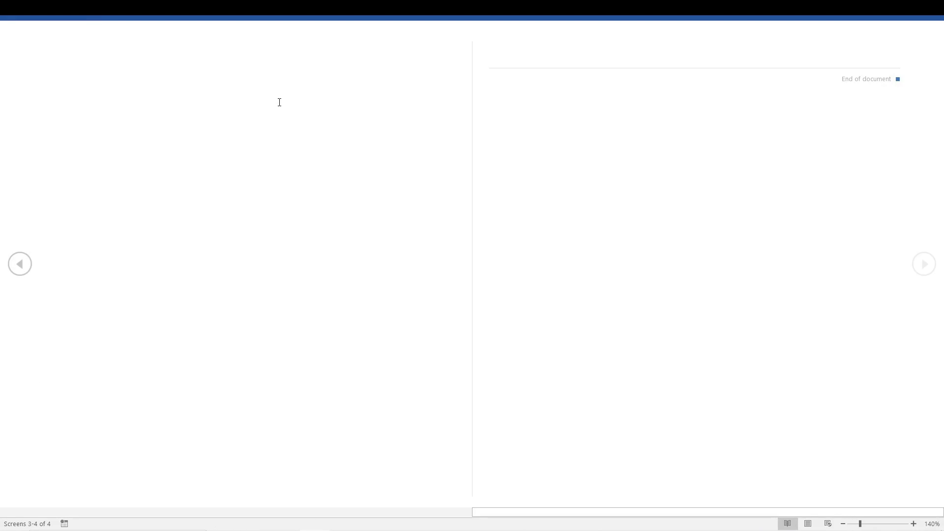
Switch the document to Web Layout and try splitting and rejoining the second "Themes and styles" paragraph inside the word "click"
scroll(280, 102, "up", 1)
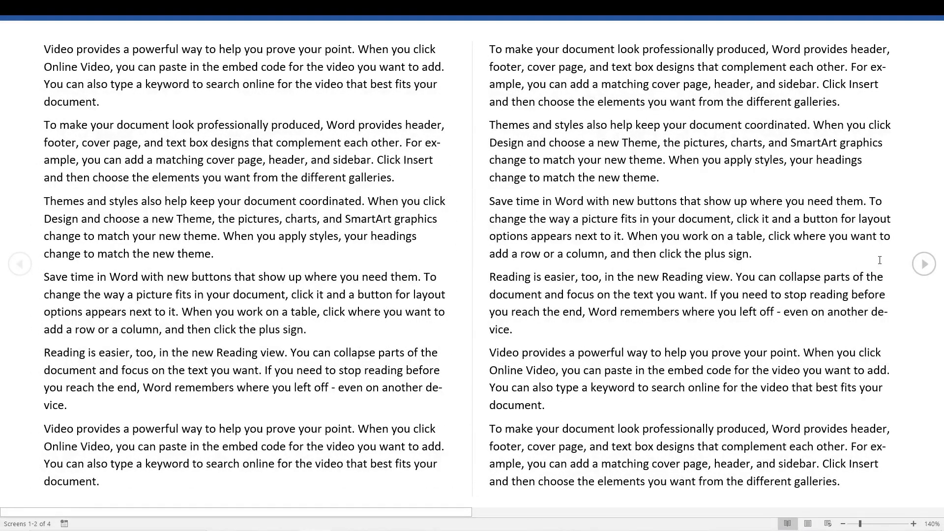
left_click(828, 525)
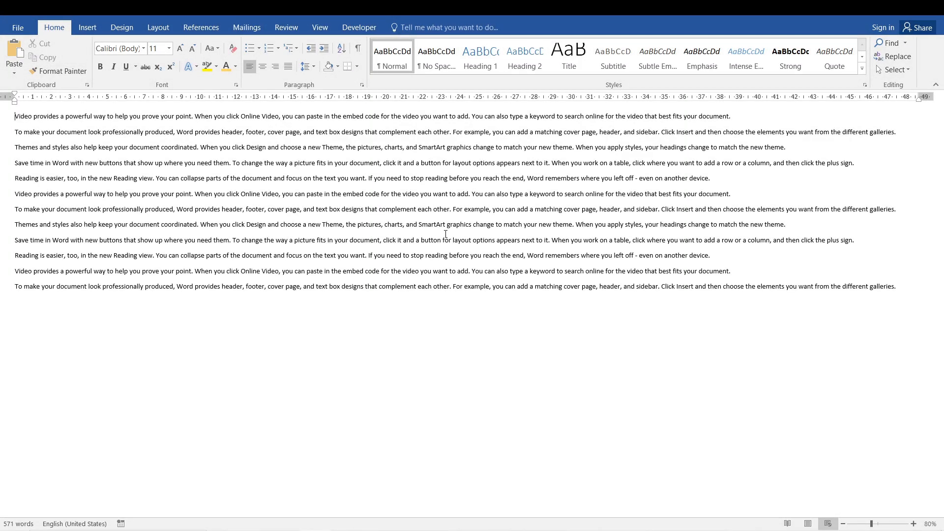
left_click(237, 227)
key("Return")
key("BackSpace")
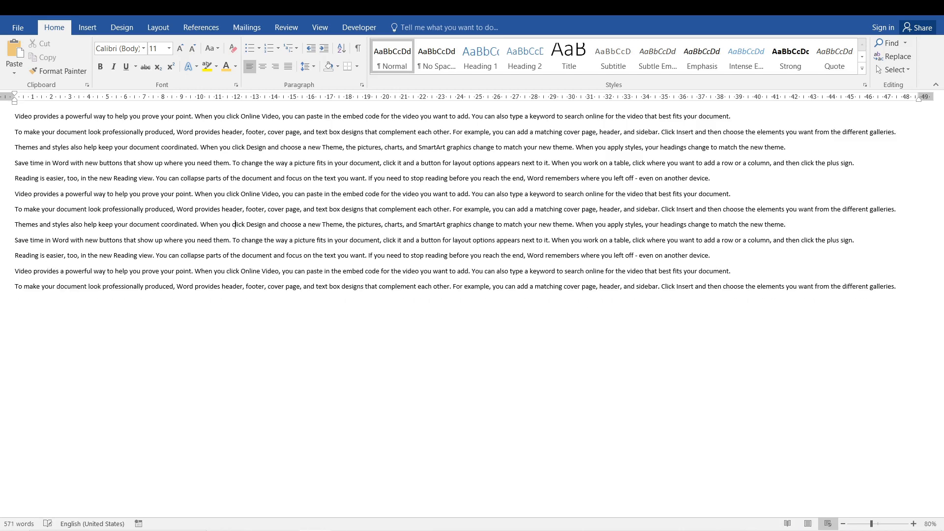
Try zoom levels of 210% and 80% in Web Layout, and return to Print Layout at the beginning of the document
scroll(533, 216, "up", 13, "ctrl")
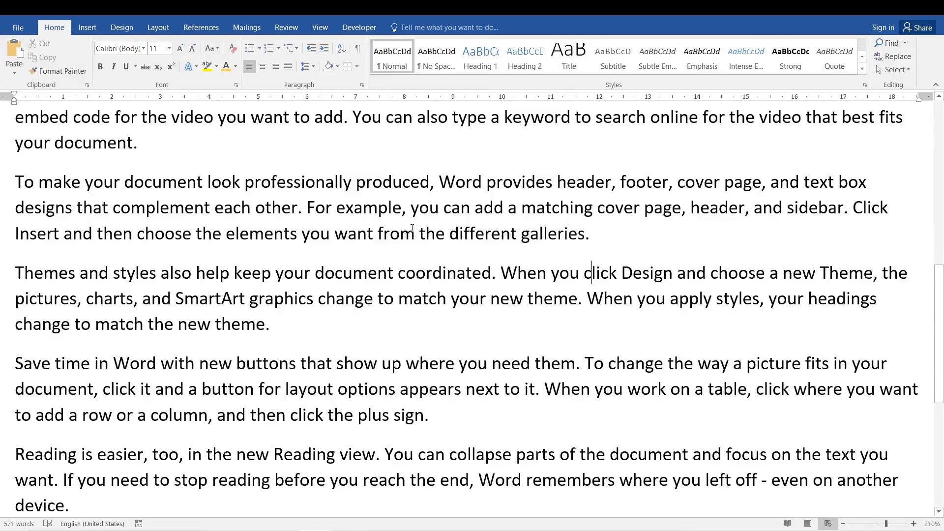
scroll(396, 228, "down", 7, "ctrl")
scroll(412, 227, "down", 6, "ctrl")
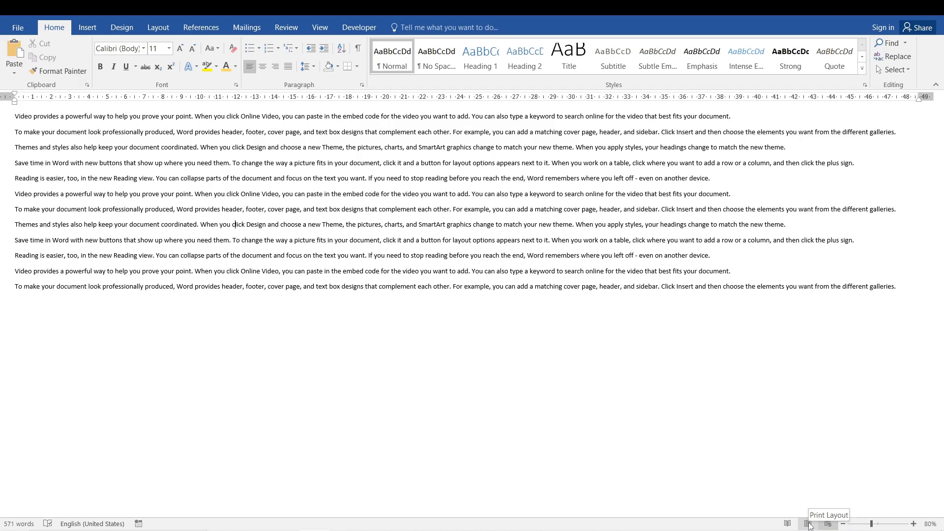
left_click(808, 524)
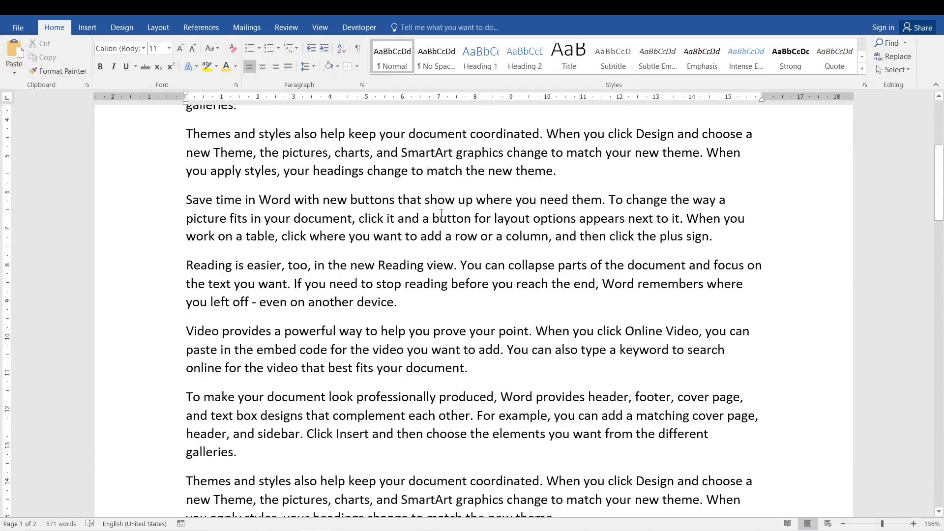
scroll(441, 213, "up", 5)
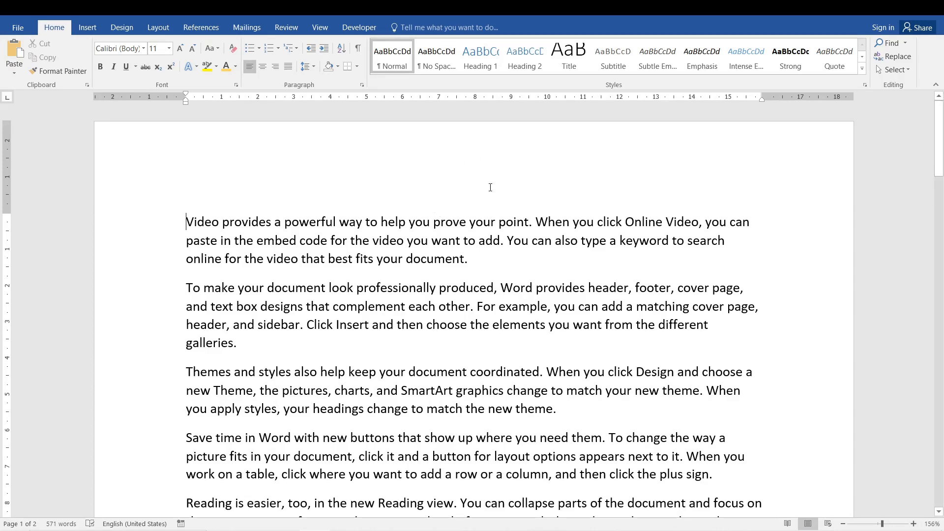
Reopen the document in Read Mode and select the word "Click" in the second paragraph
left_click(787, 523)
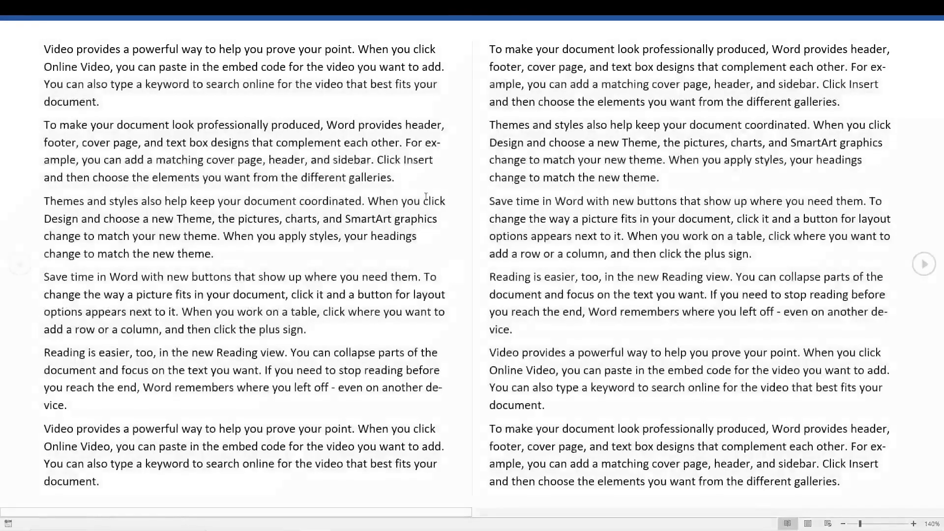
double_click(397, 157)
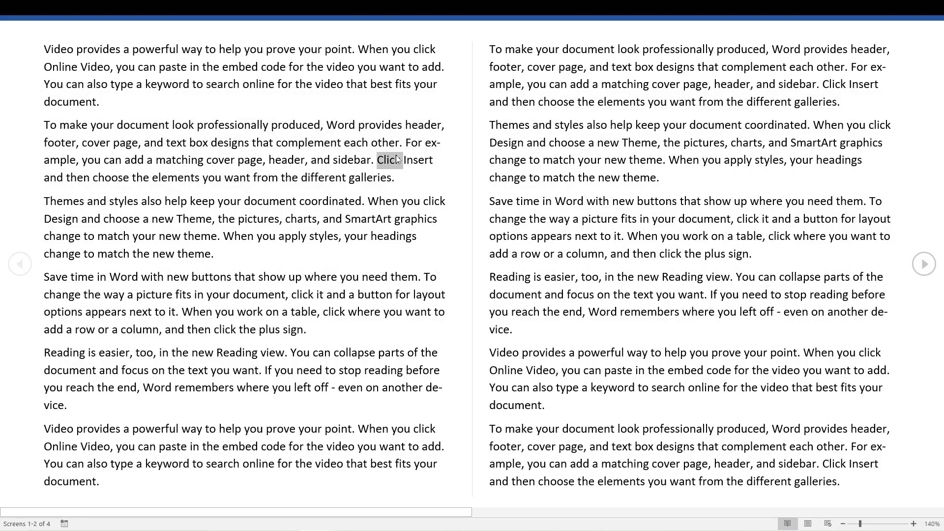